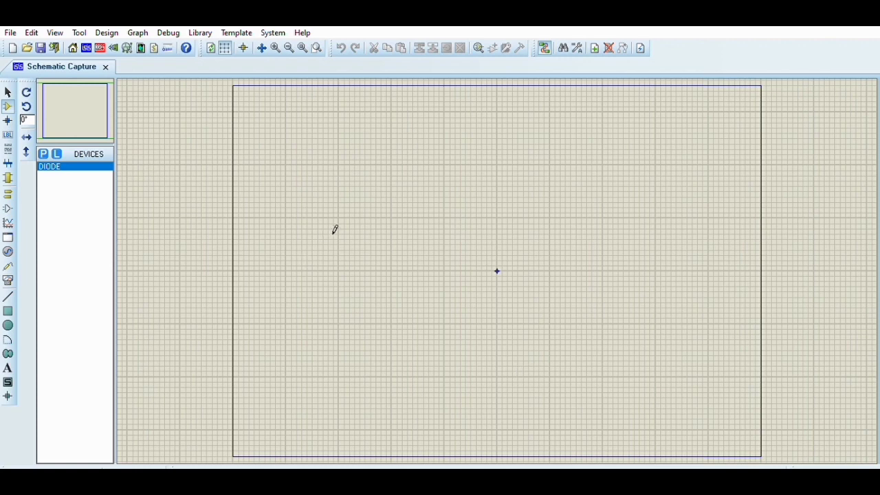
- Place the DIODE component in the upper-left area of the schematic sheet
{"action": "key", "text": "F6"}
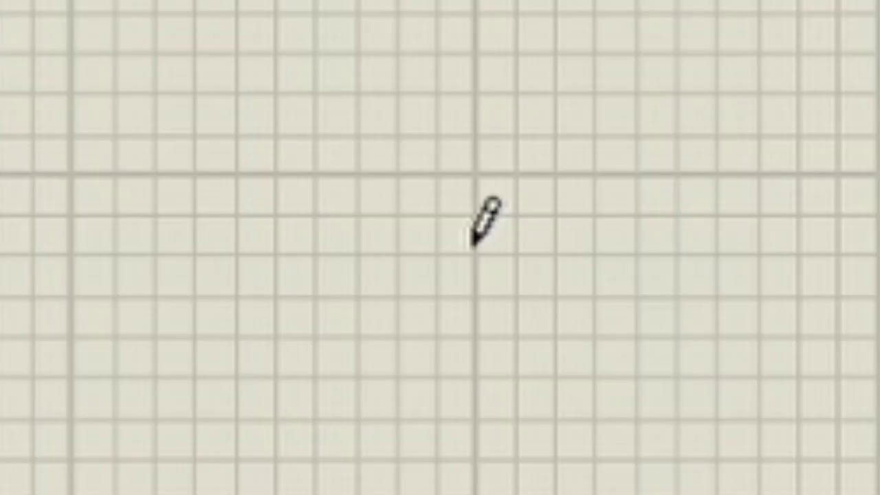
{"action": "left_click", "coordinate": [498, 189]}
{"action": "left_click", "coordinate": [498, 190]}
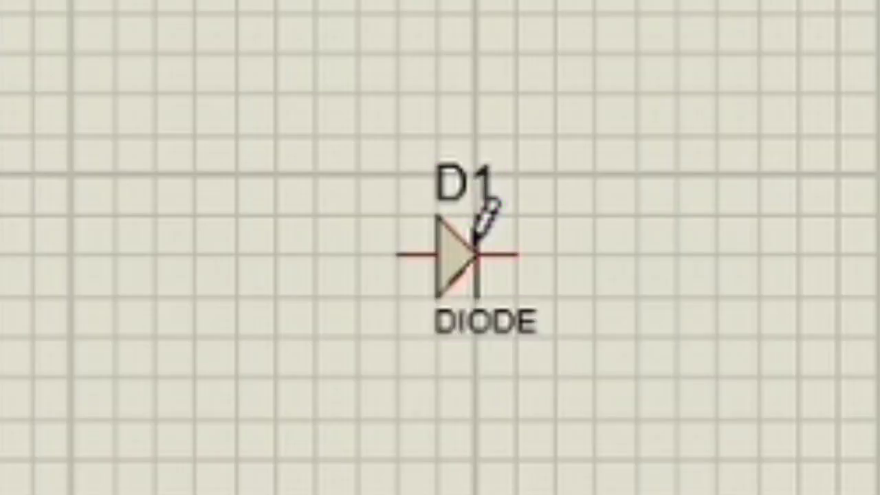
{"action": "scroll", "coordinate": [545, 485], "scroll_direction": "down", "scroll_amount": 1}
{"action": "scroll", "coordinate": [536, 493], "scroll_direction": "up", "scroll_amount": 1}
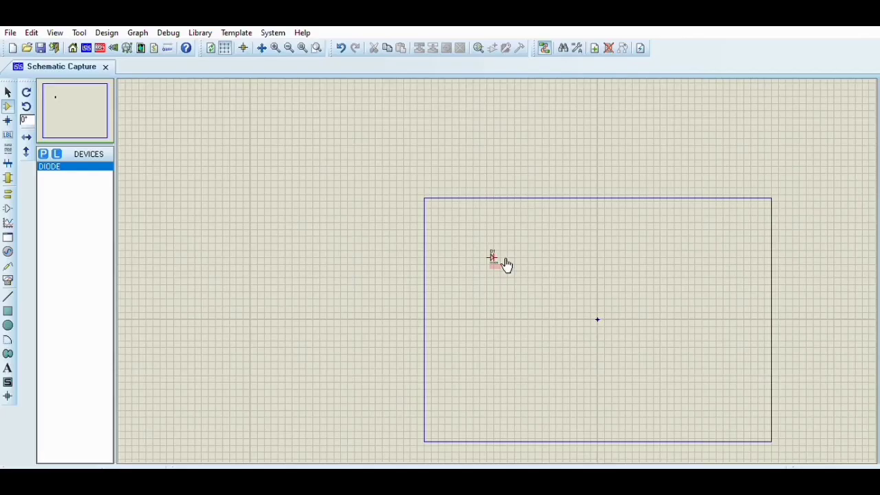
- Place a DC generator a short distance left of diode D1
{"action": "scroll", "coordinate": [504, 264], "scroll_direction": "up", "scroll_amount": 2}
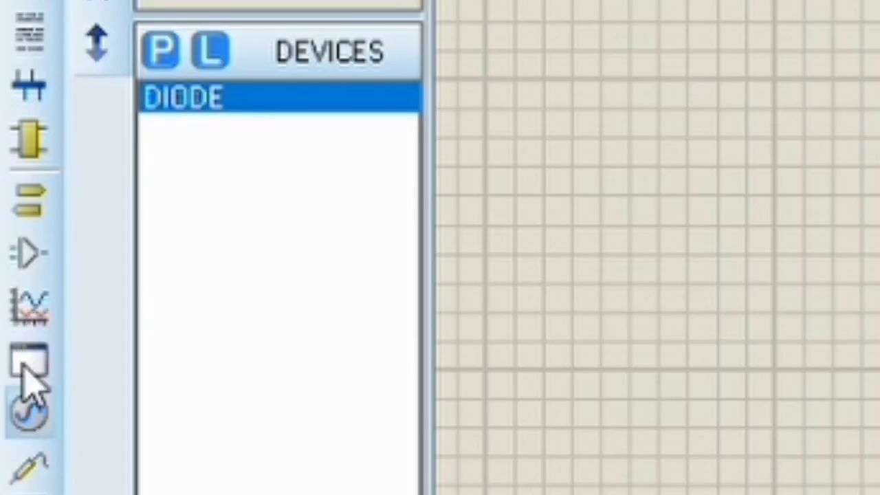
{"action": "left_click", "coordinate": [27, 391]}
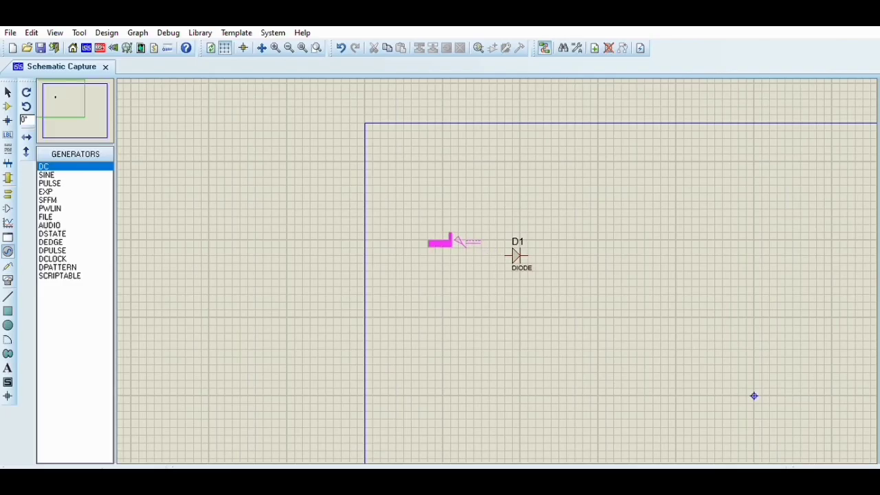
{"action": "scroll", "coordinate": [443, 245], "scroll_direction": "up", "scroll_amount": 3}
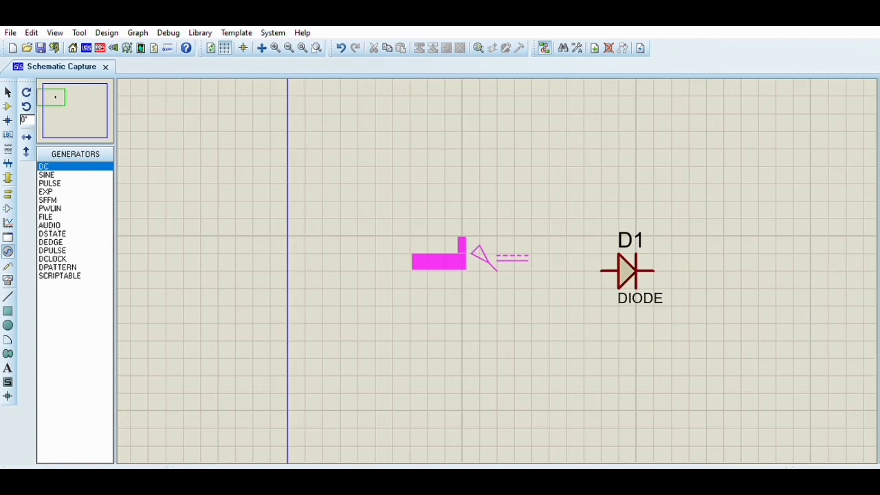
{"action": "left_click", "coordinate": [475, 258]}
{"action": "scroll", "coordinate": [266, 252], "scroll_direction": "down", "scroll_amount": 1}
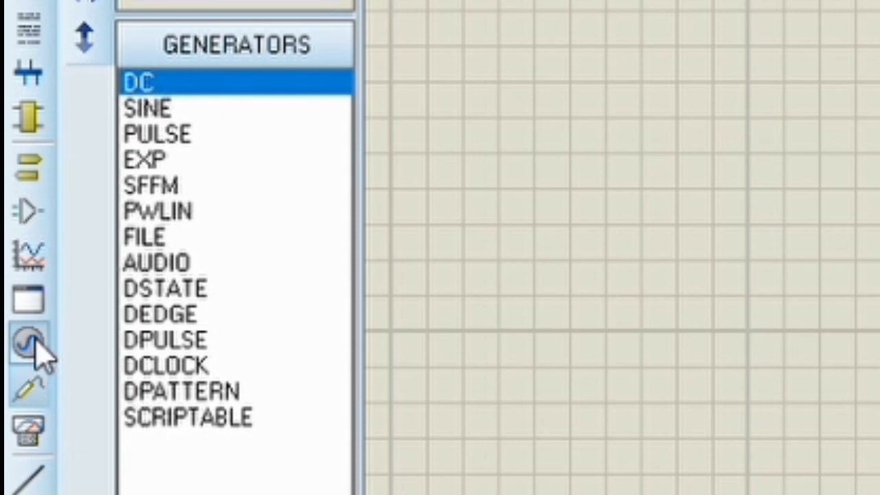
- Place a current probe a short distance right of diode D1
{"action": "left_click", "coordinate": [33, 384]}
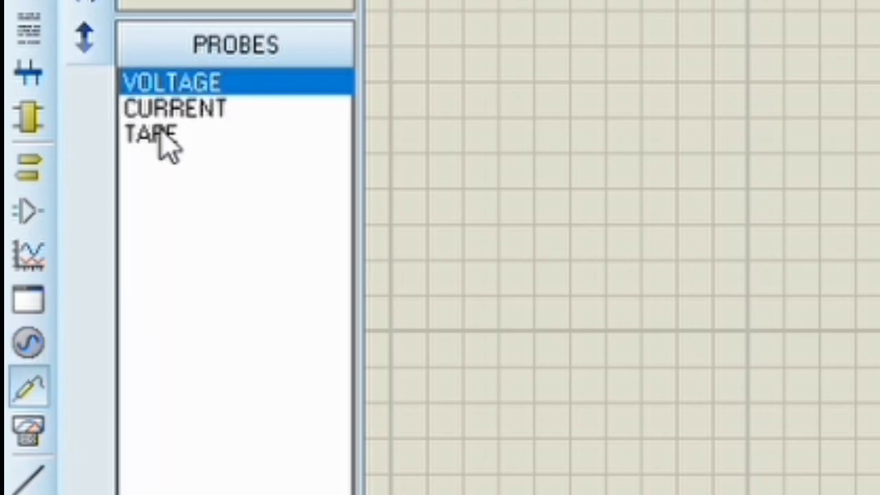
{"action": "left_click", "coordinate": [187, 103]}
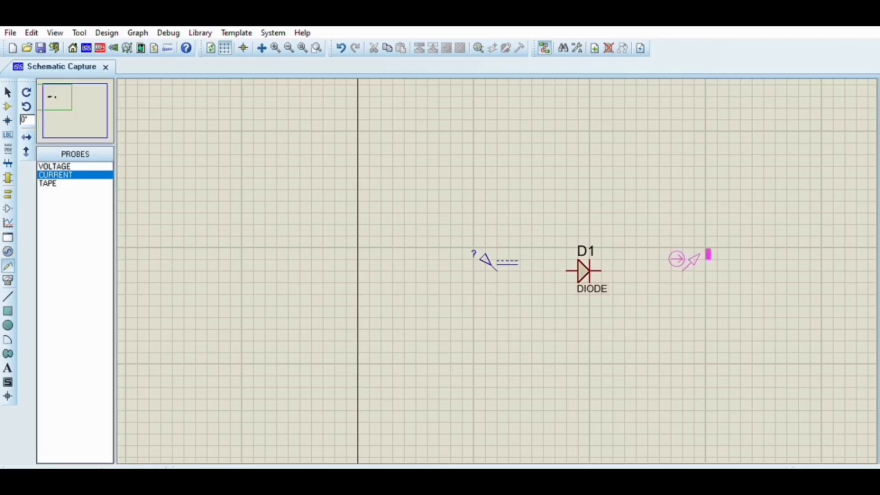
{"action": "left_click", "coordinate": [709, 255]}
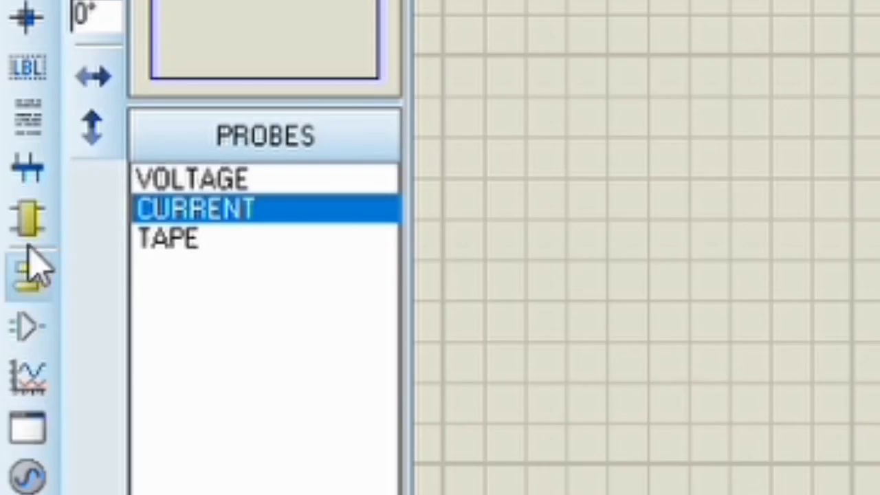
- Place a ground terminal directly below the current probe
{"action": "left_click", "coordinate": [30, 272]}
{"action": "left_click", "coordinate": [323, 326]}
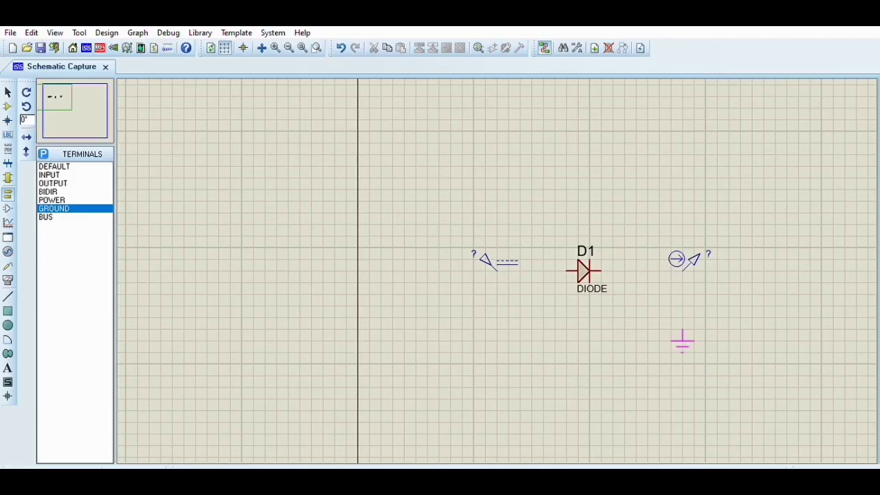
{"action": "left_click", "coordinate": [688, 346]}
{"action": "scroll", "coordinate": [497, 279], "scroll_direction": "up", "scroll_amount": 2}
{"action": "scroll", "coordinate": [448, 252], "scroll_direction": "down", "scroll_amount": 1}
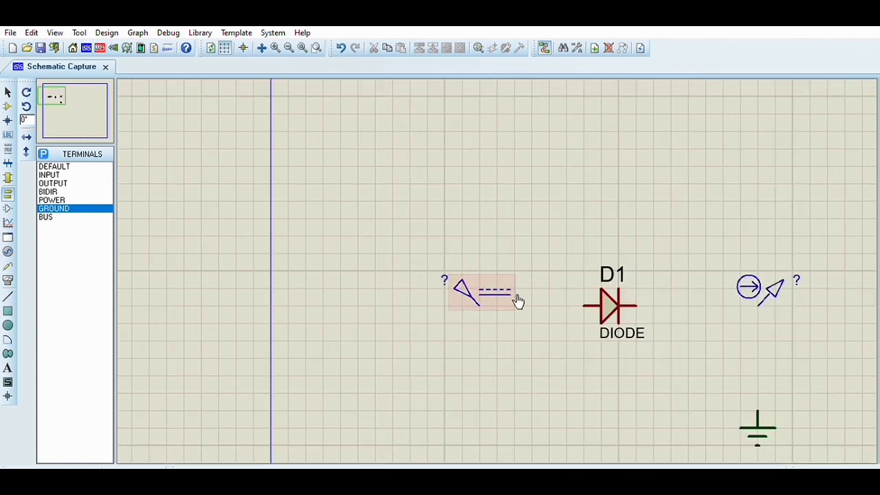
- Wire the DC generator to the anode of diode D1
{"action": "scroll", "coordinate": [528, 304], "scroll_direction": "down", "scroll_amount": 1}
{"action": "scroll", "coordinate": [506, 268], "scroll_direction": "up", "scroll_amount": 1}
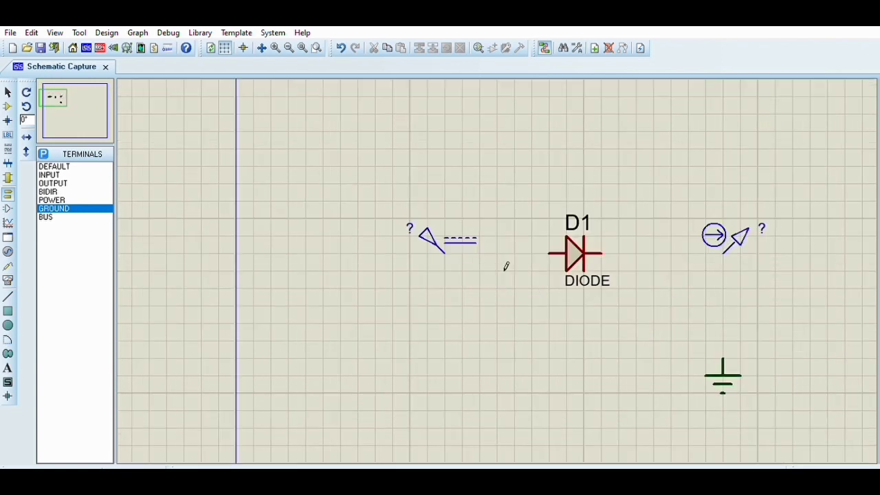
{"action": "left_click", "coordinate": [463, 251]}
{"action": "left_click", "coordinate": [550, 254]}
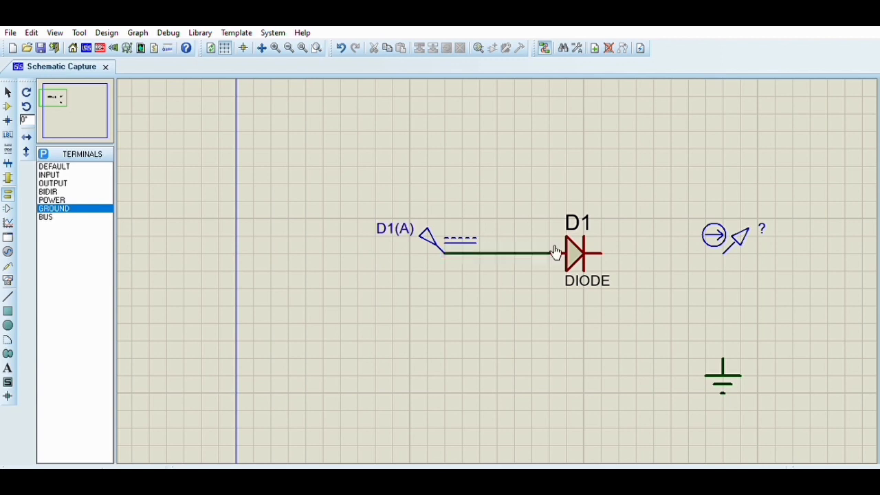
- Wire the cathode of diode D1 to the current probe and continue the wire down to the ground terminal
{"action": "left_click", "coordinate": [608, 254]}
{"action": "left_click", "coordinate": [723, 253]}
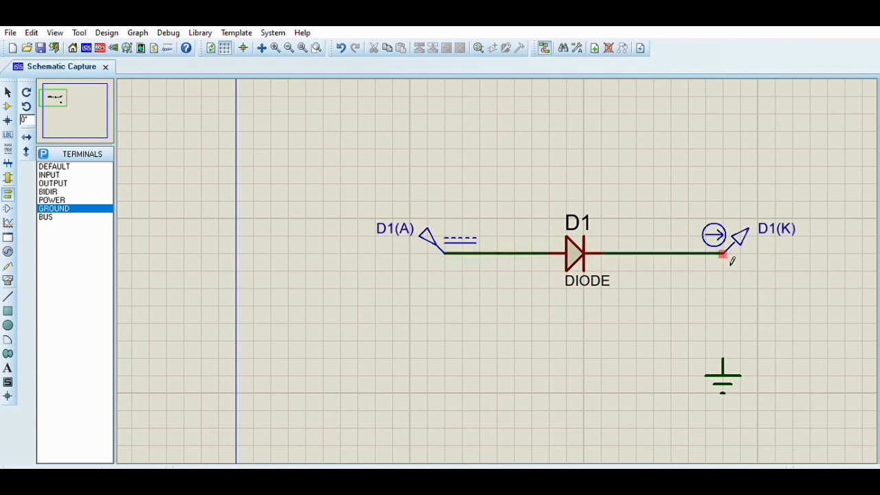
{"action": "left_click", "coordinate": [724, 254]}
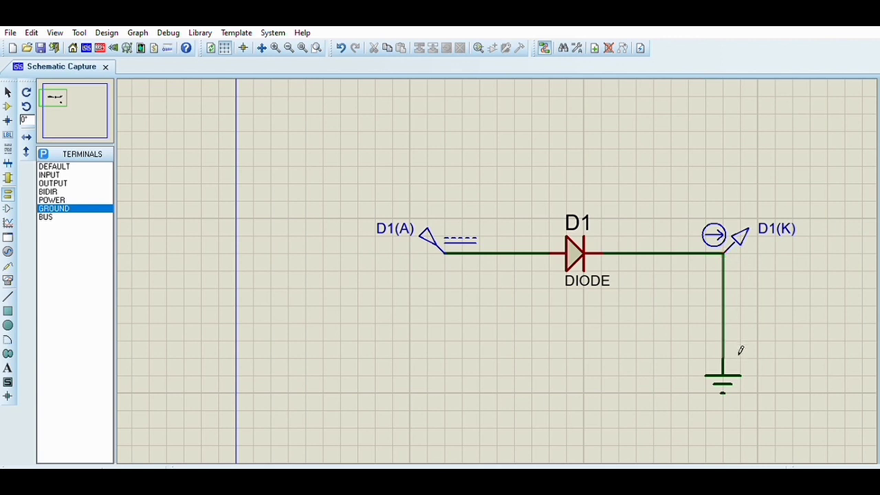
{"action": "scroll", "coordinate": [575, 277], "scroll_direction": "up", "scroll_amount": 2}
{"action": "scroll", "coordinate": [509, 269], "scroll_direction": "down", "scroll_amount": 2}
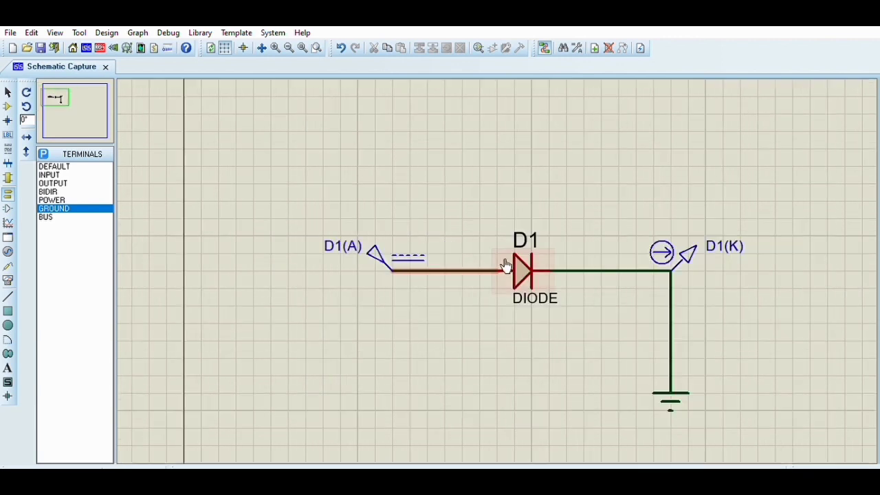
- Rename the DC generator as Vin
{"action": "left_click", "coordinate": [386, 242]}
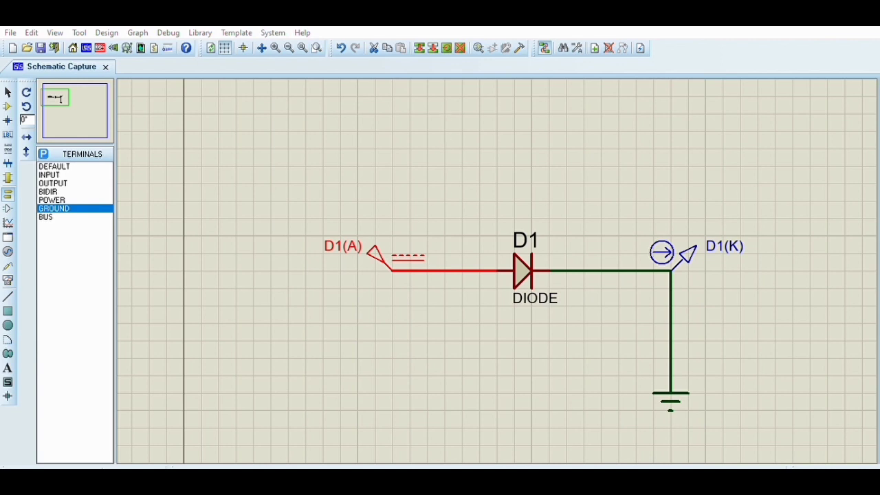
{"action": "left_click", "coordinate": [501, 369]}
{"action": "left_click", "coordinate": [565, 348]}
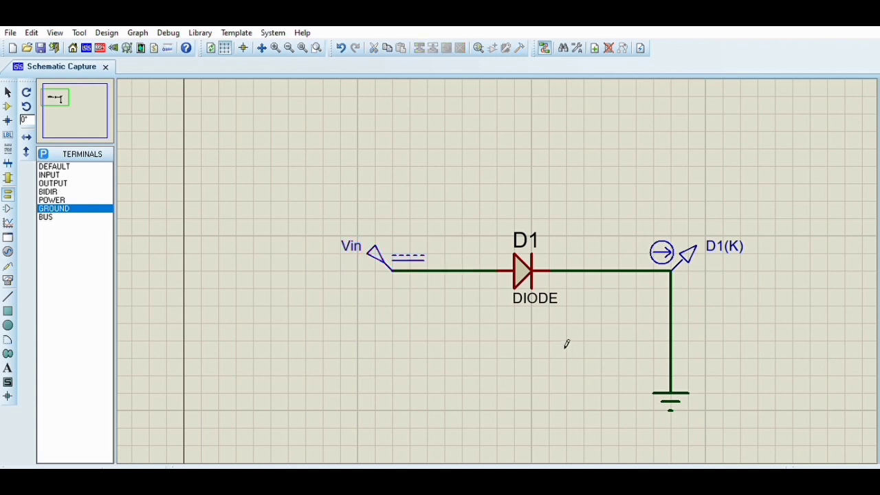
- Rename the current probe as Iout
{"action": "left_click", "coordinate": [700, 248]}
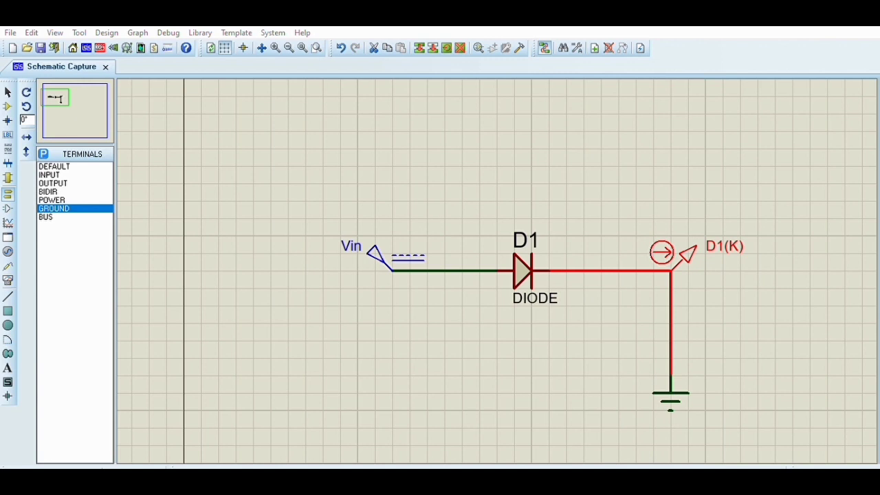
{"action": "left_click", "coordinate": [473, 268]}
{"action": "left_click", "coordinate": [496, 347]}
{"action": "scroll", "coordinate": [502, 323], "scroll_direction": "down", "scroll_amount": 1}
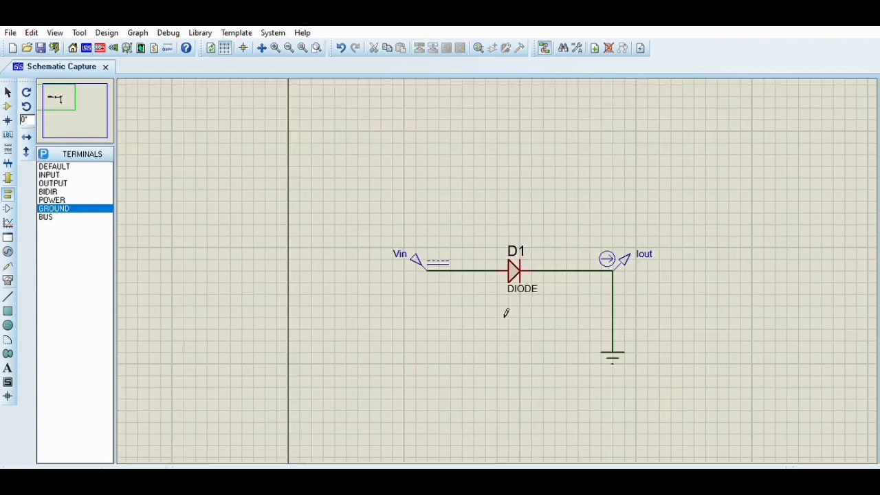
{"action": "scroll", "coordinate": [503, 317], "scroll_direction": "up", "scroll_amount": 1}
{"action": "scroll", "coordinate": [505, 266], "scroll_direction": "down", "scroll_amount": 1}
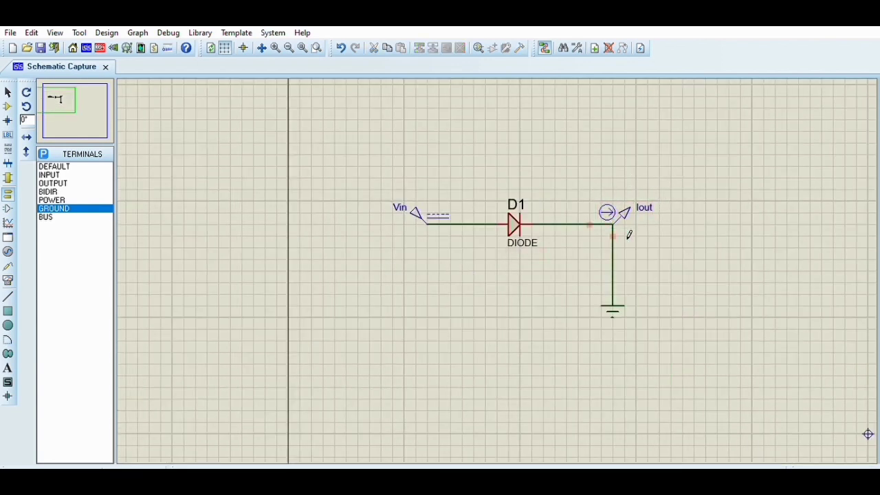
- Place a large DC SWEEP graph on the sheet to the right of the diode circuit
{"action": "key", "text": "F6"}
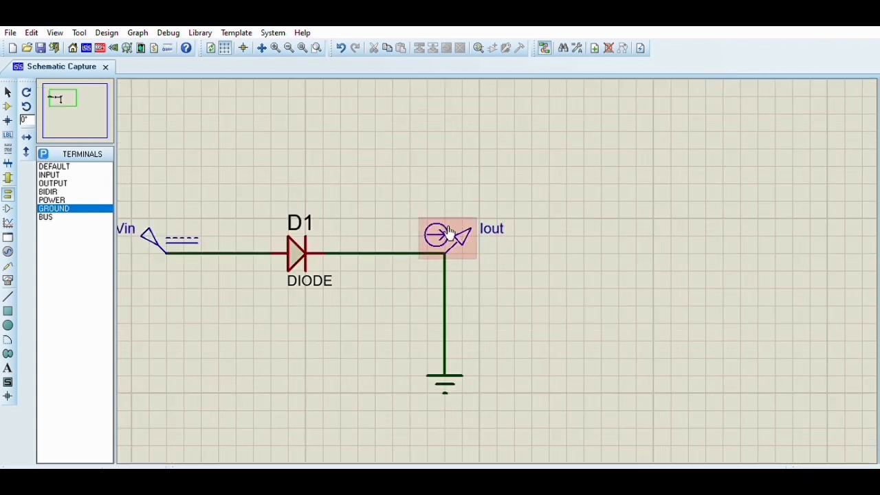
{"action": "key", "text": "F7"}
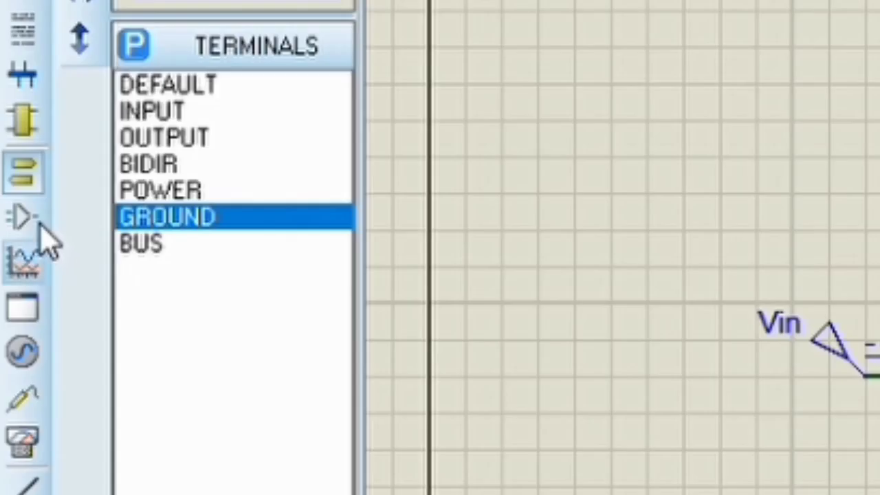
{"action": "left_click", "coordinate": [9, 221]}
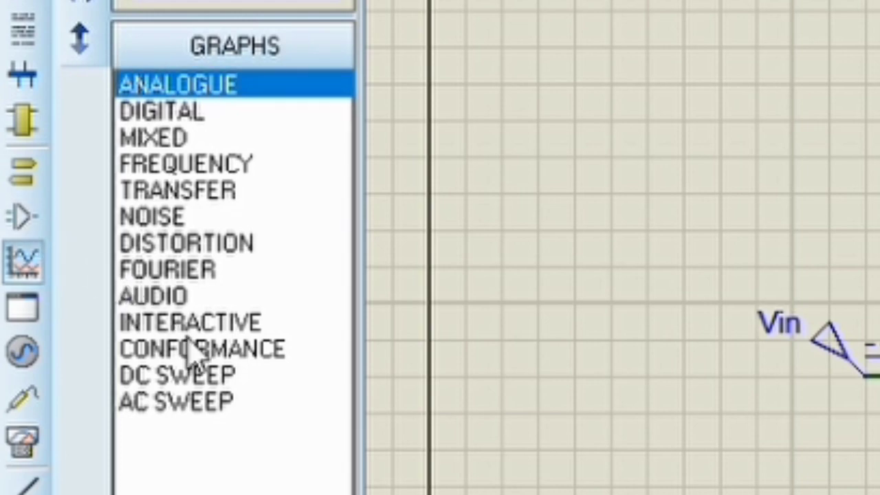
{"action": "left_click", "coordinate": [199, 374]}
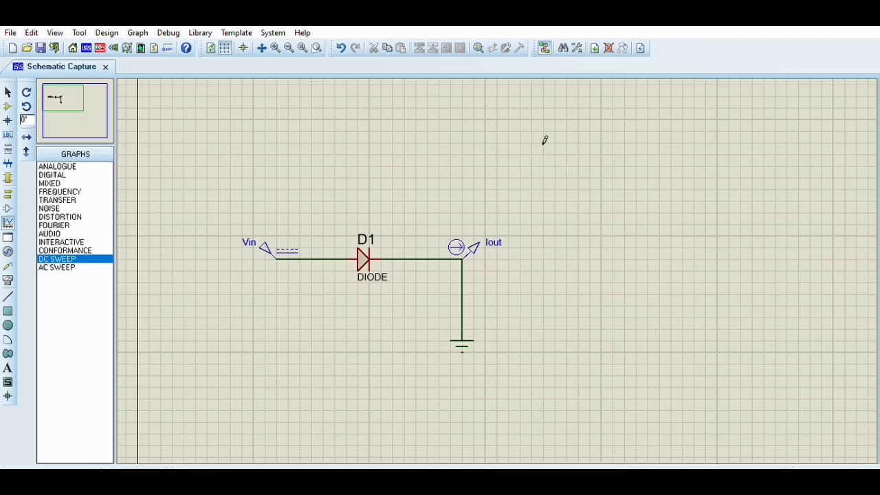
{"action": "left_click_drag", "start_coordinate": [536, 143], "coordinate": [873, 446]}
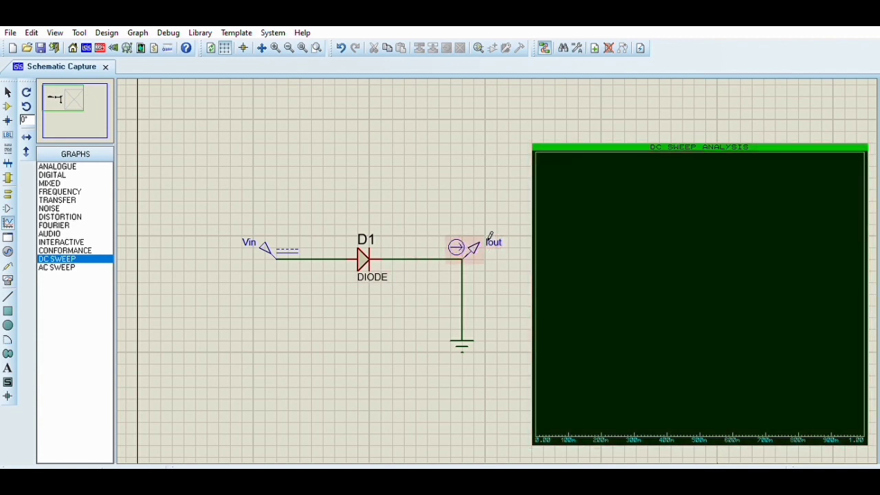
{"action": "scroll", "coordinate": [489, 244], "scroll_direction": "down", "scroll_amount": 1}
{"action": "scroll", "coordinate": [378, 300], "scroll_direction": "up", "scroll_amount": 2}
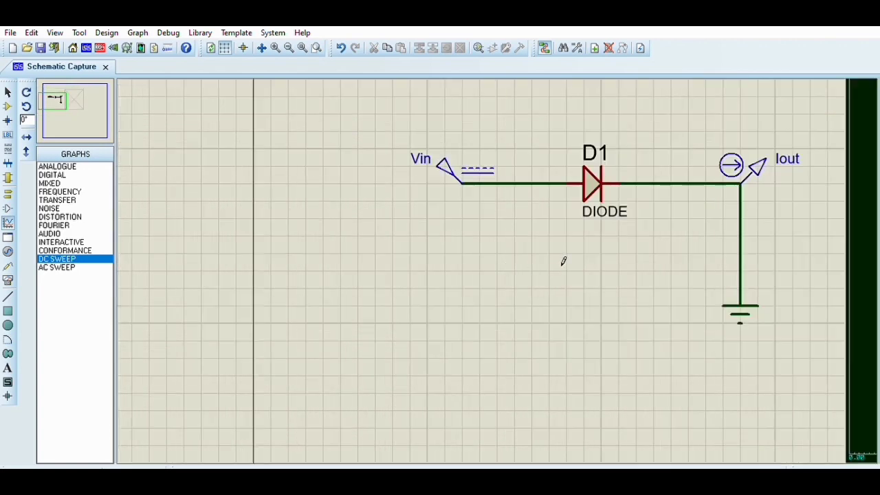
{"action": "scroll", "coordinate": [563, 261], "scroll_direction": "down", "scroll_amount": 1}
{"action": "scroll", "coordinate": [566, 270], "scroll_direction": "up", "scroll_amount": 1}
{"action": "scroll", "coordinate": [506, 267], "scroll_direction": "down", "scroll_amount": 1}
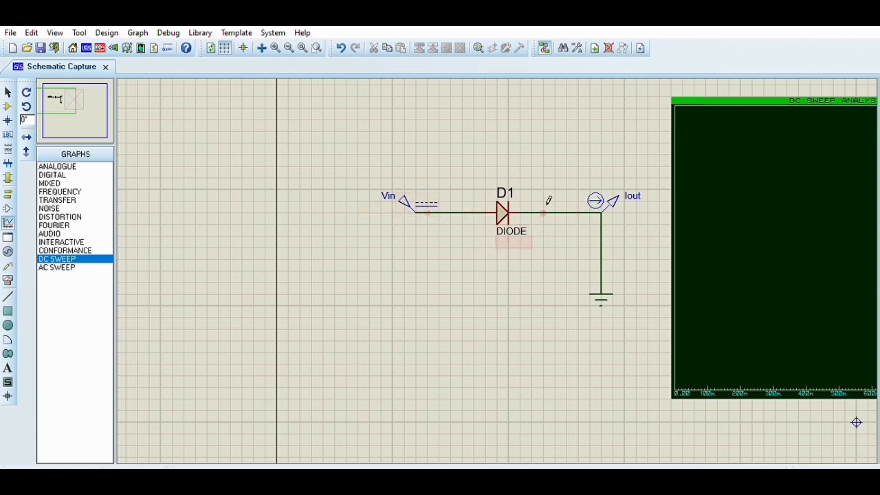
{"action": "scroll", "coordinate": [481, 237], "scroll_direction": "up", "scroll_amount": 1}
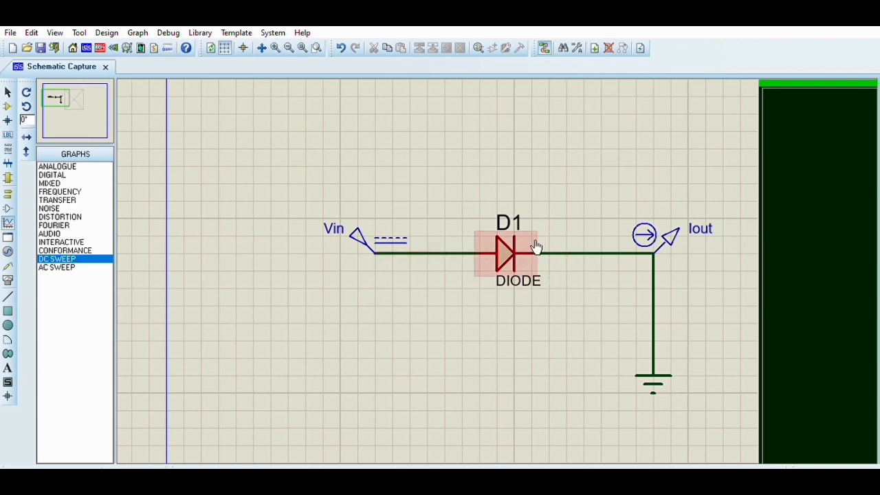
- Add the Iout current probe as a trace to the DC sweep analysis graph
{"action": "scroll", "coordinate": [594, 261], "scroll_direction": "down", "scroll_amount": 1}
{"action": "scroll", "coordinate": [607, 277], "scroll_direction": "down", "scroll_amount": 1}
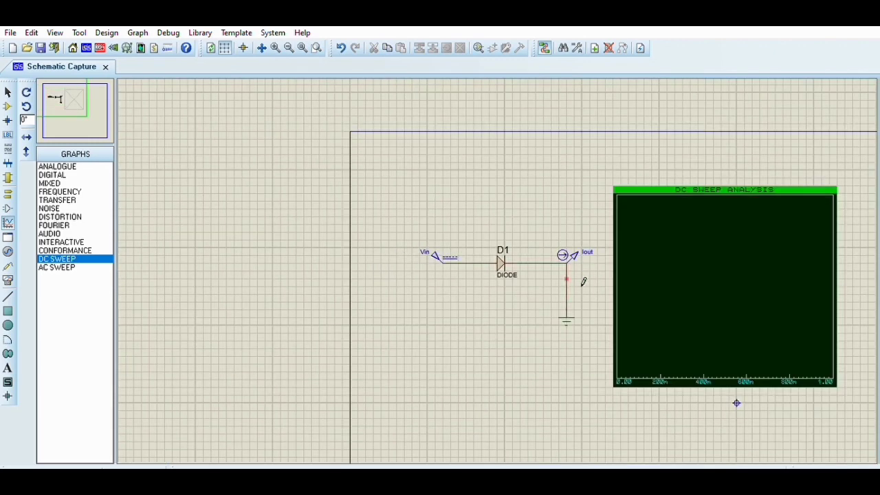
{"action": "scroll", "coordinate": [584, 282], "scroll_direction": "up", "scroll_amount": 1}
{"action": "scroll", "coordinate": [584, 279], "scroll_direction": "down", "scroll_amount": 1}
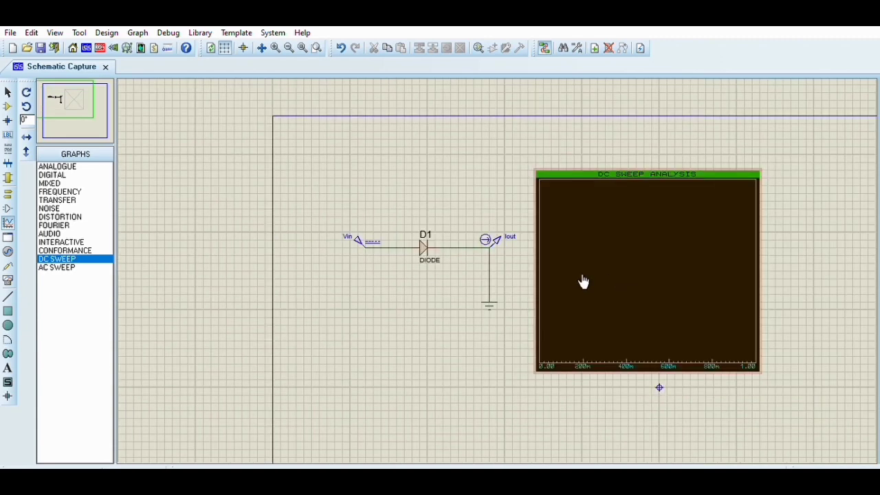
{"action": "scroll", "coordinate": [584, 281], "scroll_direction": "up", "scroll_amount": 1}
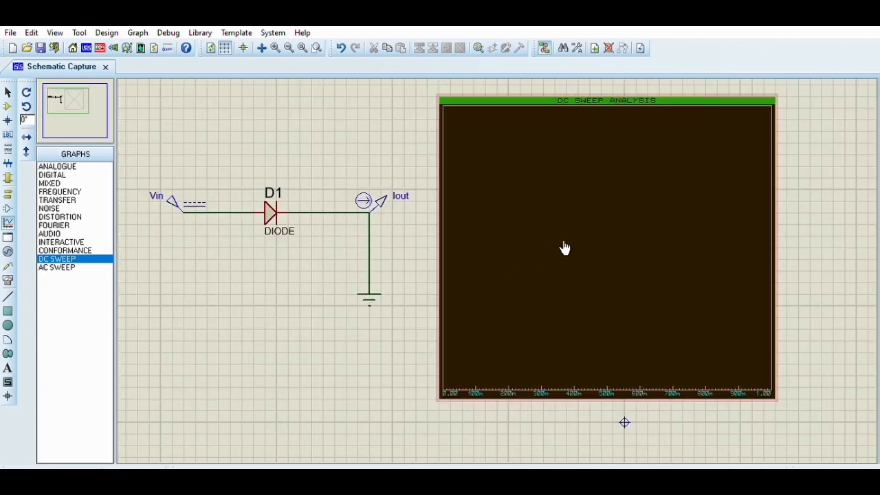
{"action": "left_click", "coordinate": [564, 247]}
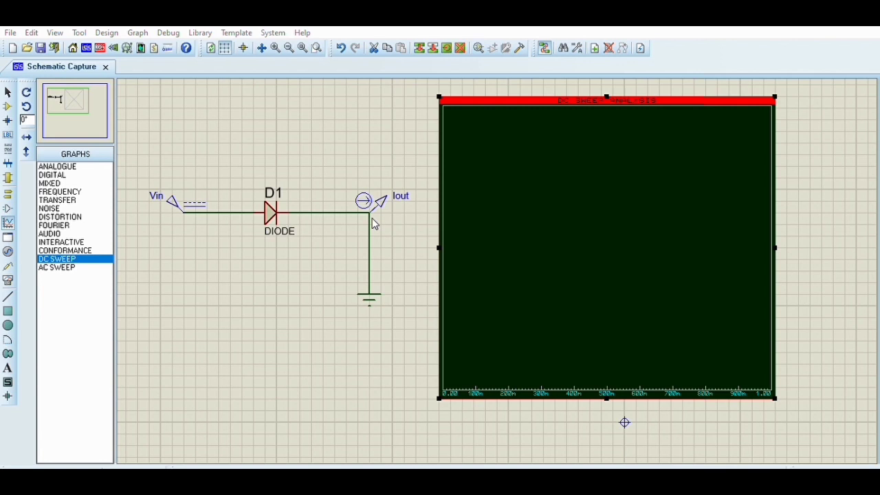
{"action": "left_click", "coordinate": [491, 298]}
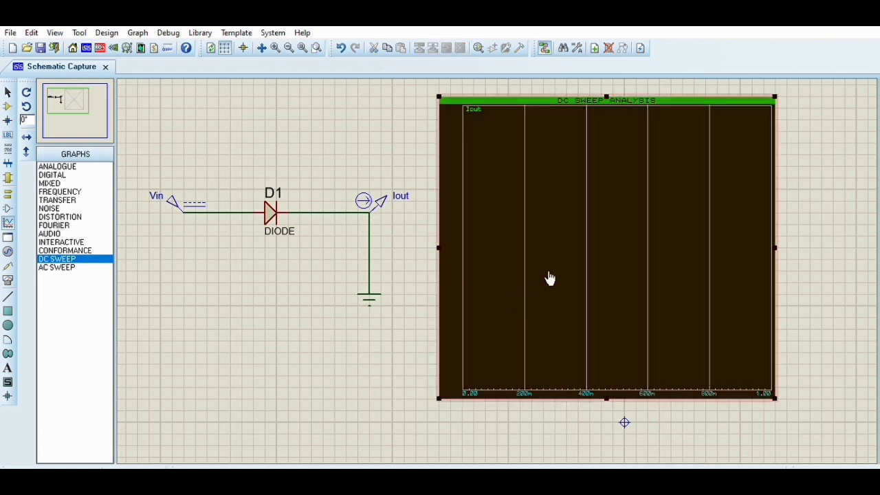
- Simulate the DC sweep analysis graph to plot the Iout trace
{"action": "key", "text": "space"}
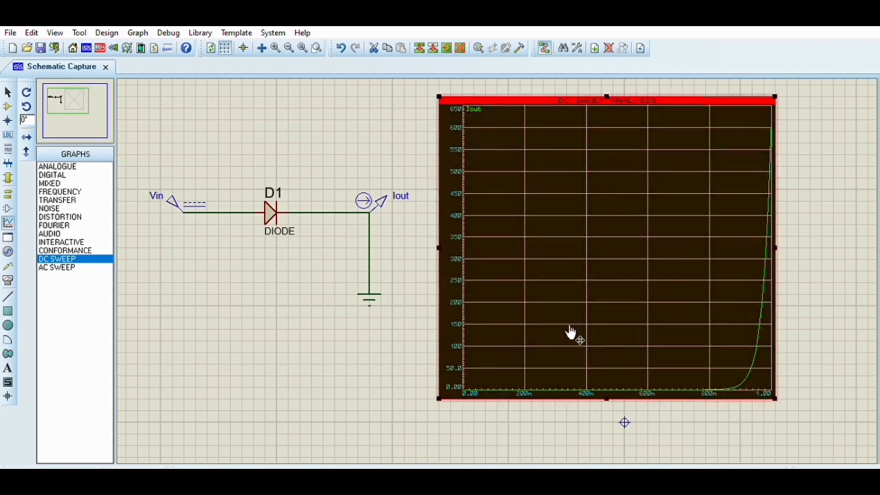
{"action": "scroll", "coordinate": [559, 303], "scroll_direction": "down", "scroll_amount": 1}
{"action": "scroll", "coordinate": [571, 291], "scroll_direction": "up", "scroll_amount": 1}
{"action": "scroll", "coordinate": [502, 266], "scroll_direction": "down", "scroll_amount": 1}
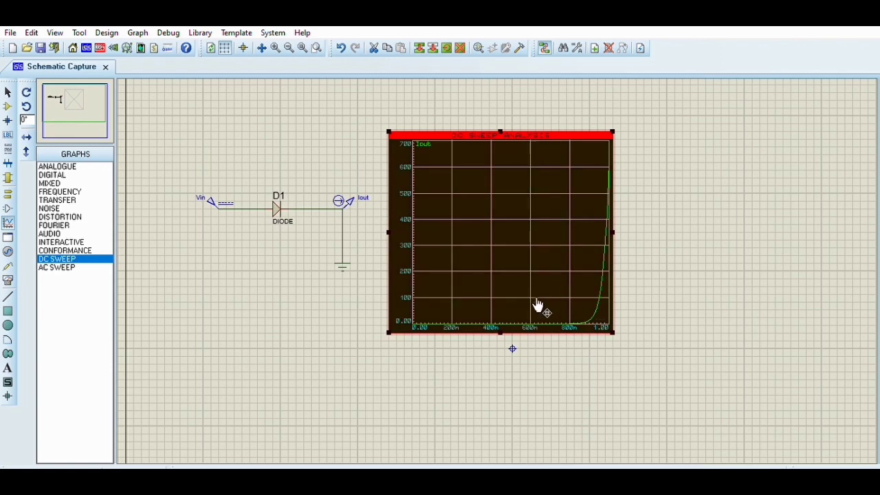
- Examine the plotted Iout curve near its rise beyond 800m, together with the D1 diode circuit beside the graph
{"action": "scroll", "coordinate": [550, 319], "scroll_direction": "up", "scroll_amount": 1}
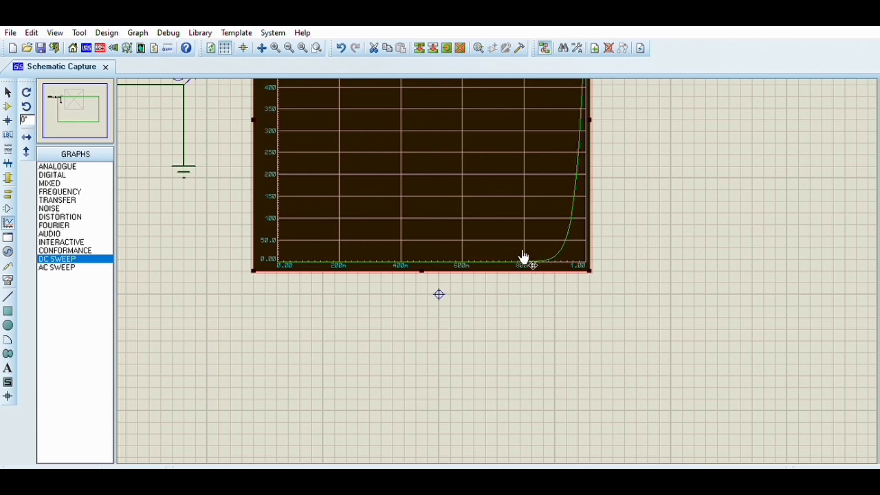
{"action": "scroll", "coordinate": [521, 256], "scroll_direction": "down", "scroll_amount": 1}
{"action": "scroll", "coordinate": [505, 264], "scroll_direction": "up", "scroll_amount": 1}
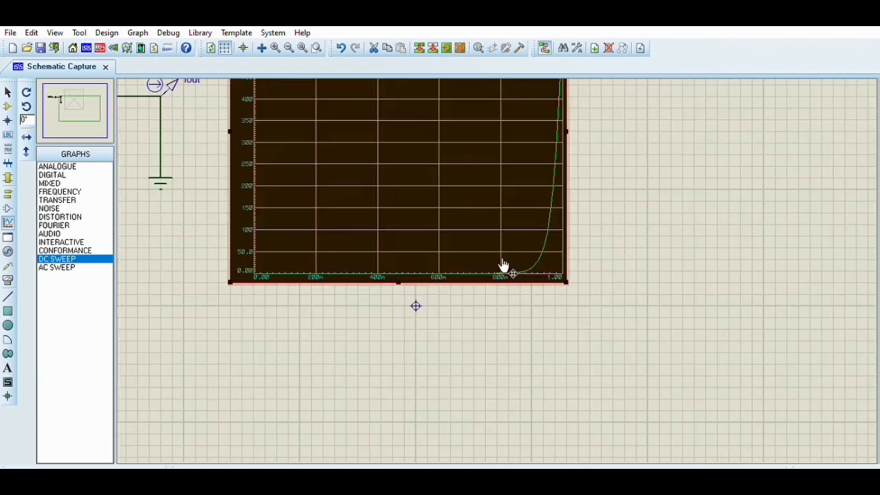
{"action": "scroll", "coordinate": [541, 220], "scroll_direction": "down", "scroll_amount": 1}
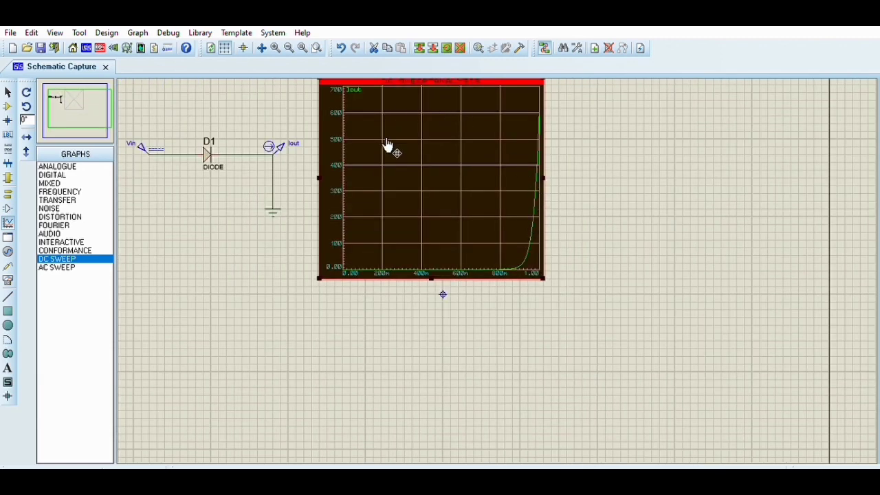
{"action": "scroll", "coordinate": [405, 169], "scroll_direction": "down", "scroll_amount": 1}
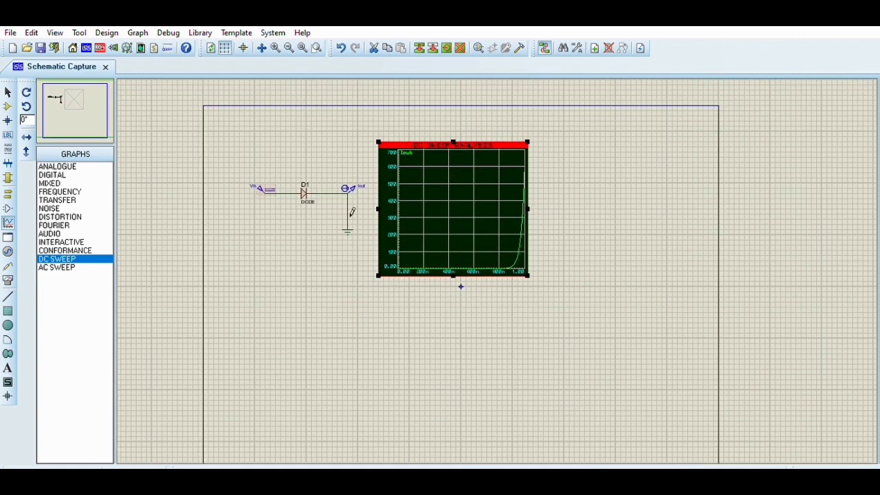
{"action": "scroll", "coordinate": [461, 286], "scroll_direction": "up", "scroll_amount": 1}
{"action": "scroll", "coordinate": [503, 265], "scroll_direction": "up", "scroll_amount": 1}
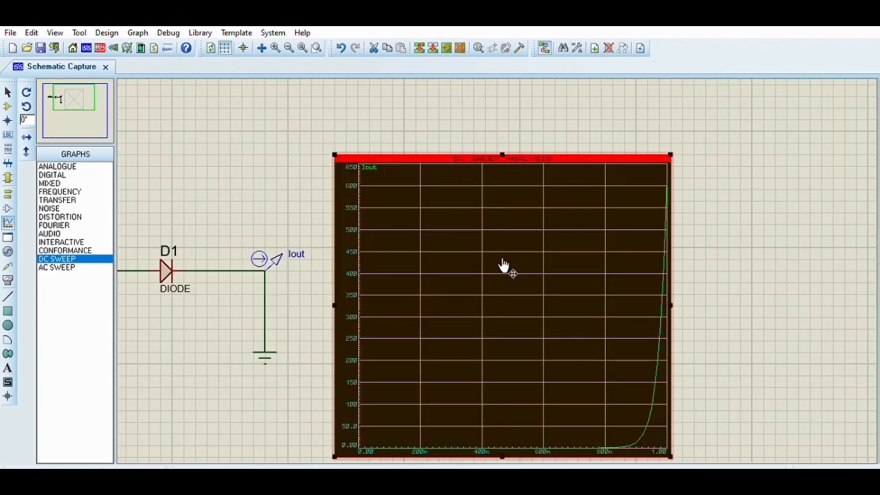
{"action": "scroll", "coordinate": [507, 269], "scroll_direction": "down", "scroll_amount": 1}
{"action": "scroll", "coordinate": [535, 295], "scroll_direction": "up", "scroll_amount": 1}
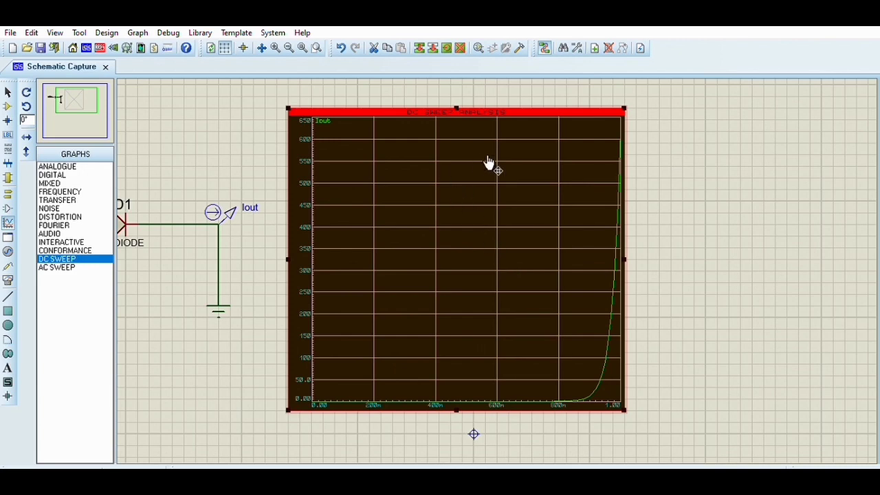
{"action": "scroll", "coordinate": [495, 272], "scroll_direction": "down", "scroll_amount": 1}
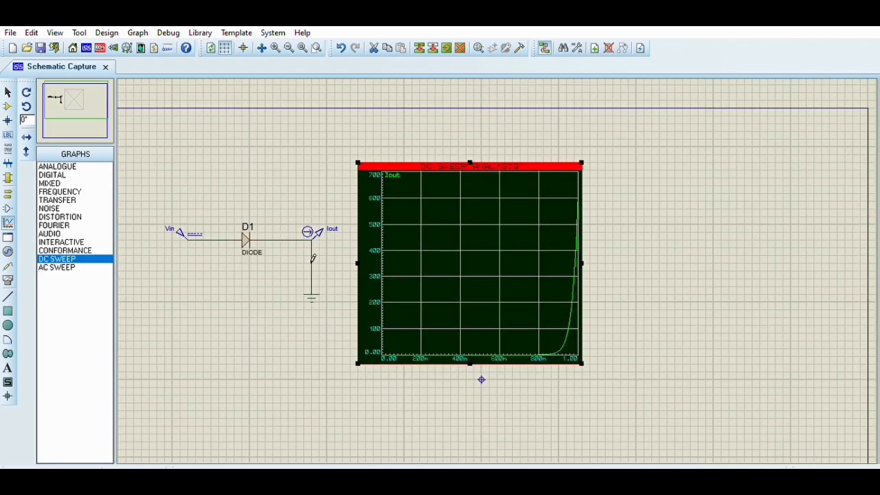
{"action": "scroll", "coordinate": [506, 266], "scroll_direction": "up", "scroll_amount": 1}
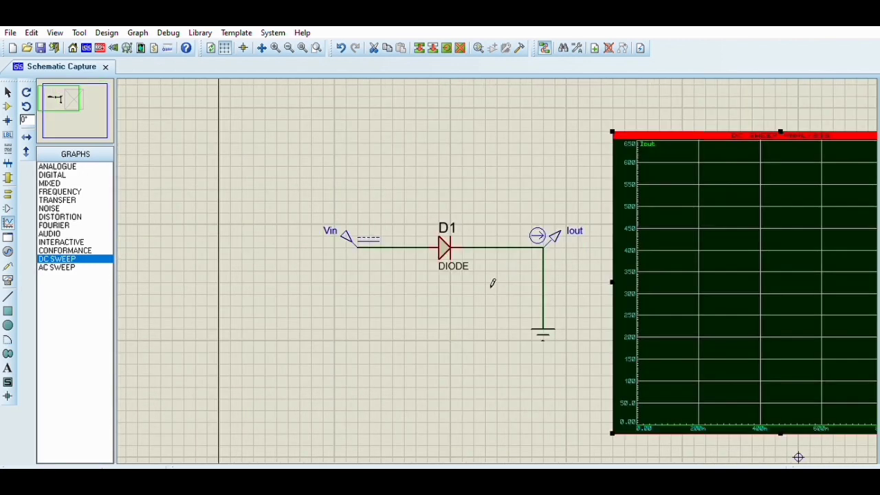
{"action": "scroll", "coordinate": [438, 265], "scroll_direction": "up", "scroll_amount": 1}
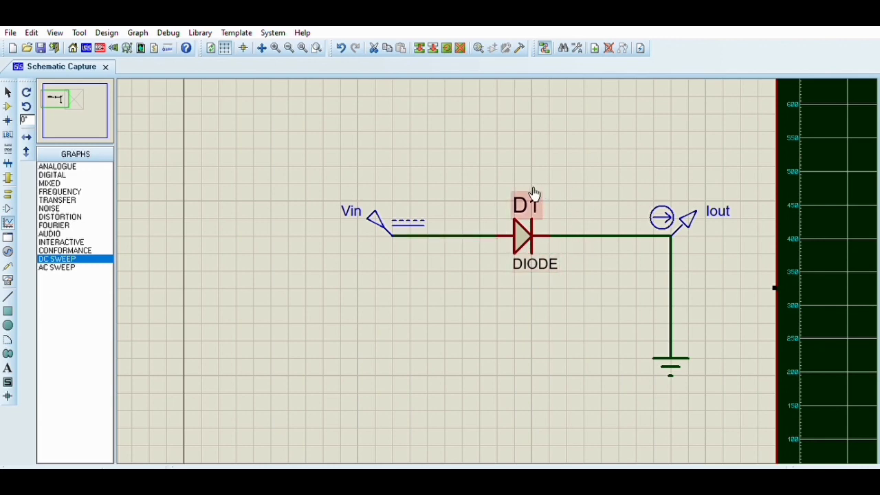
{"action": "scroll", "coordinate": [566, 275], "scroll_direction": "down", "scroll_amount": 1}
{"action": "scroll", "coordinate": [506, 265], "scroll_direction": "up", "scroll_amount": 1}
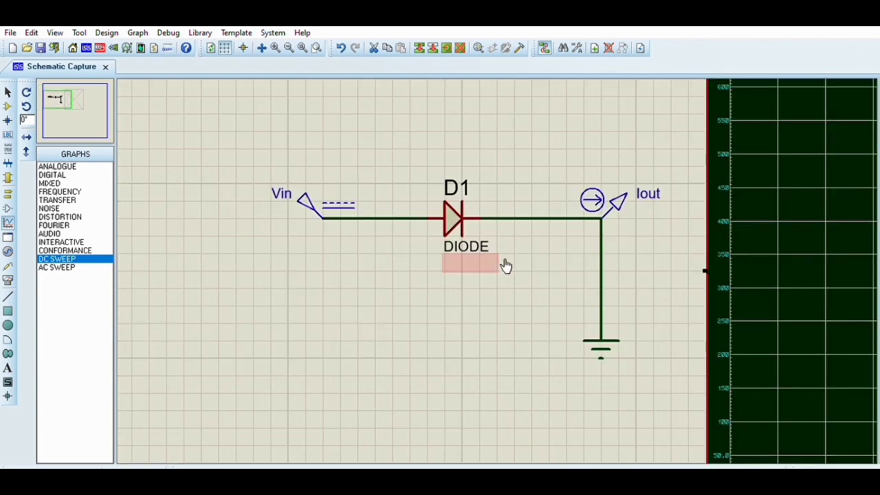
{"action": "scroll", "coordinate": [506, 263], "scroll_direction": "down", "scroll_amount": 3}
{"action": "scroll", "coordinate": [507, 266], "scroll_direction": "up", "scroll_amount": 1}
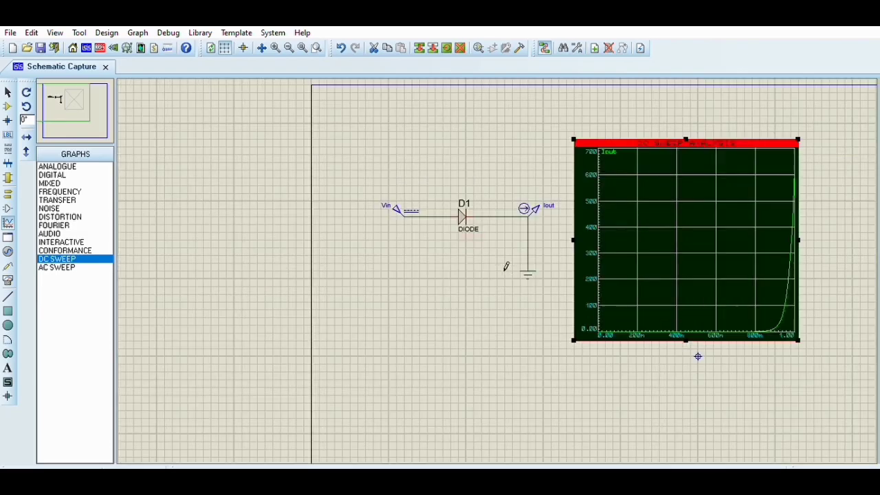
- Place a BAS16 diode below the first circuit and rotate it to horizontal with its cathode facing left
{"action": "scroll", "coordinate": [519, 295], "scroll_direction": "down", "scroll_amount": 1}
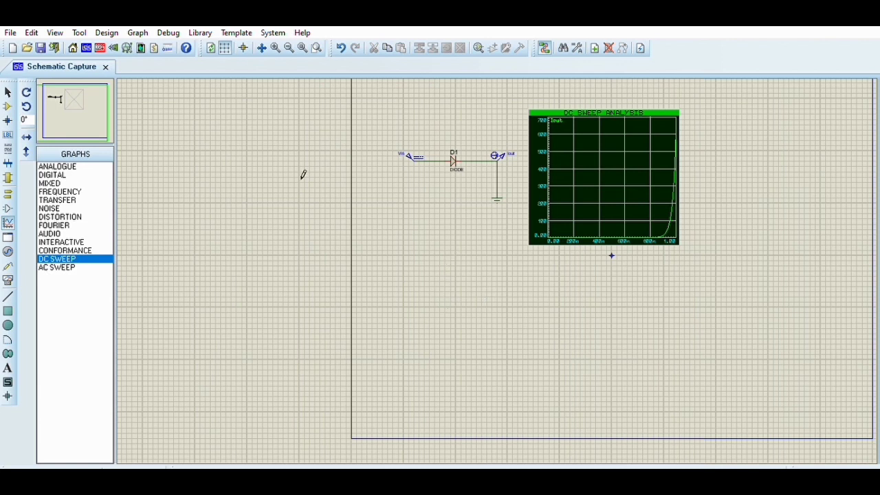
{"action": "left_click", "coordinate": [7, 106]}
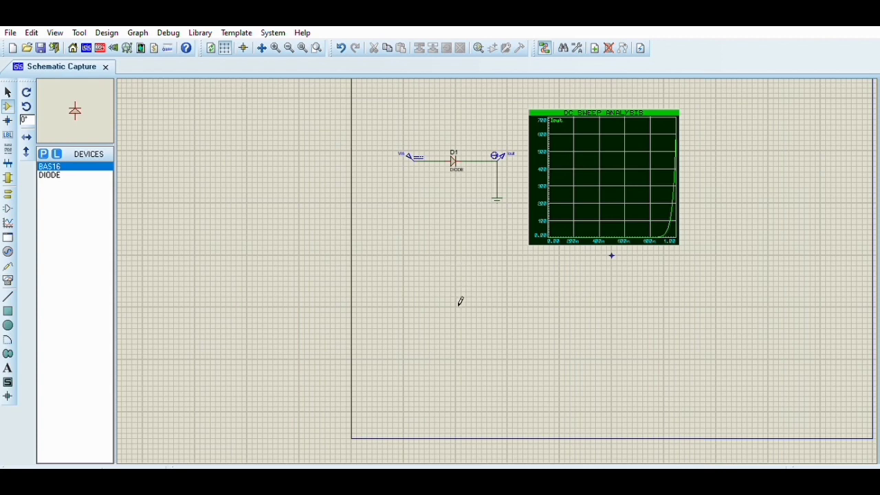
{"action": "left_click", "coordinate": [466, 302]}
{"action": "left_click", "coordinate": [455, 304]}
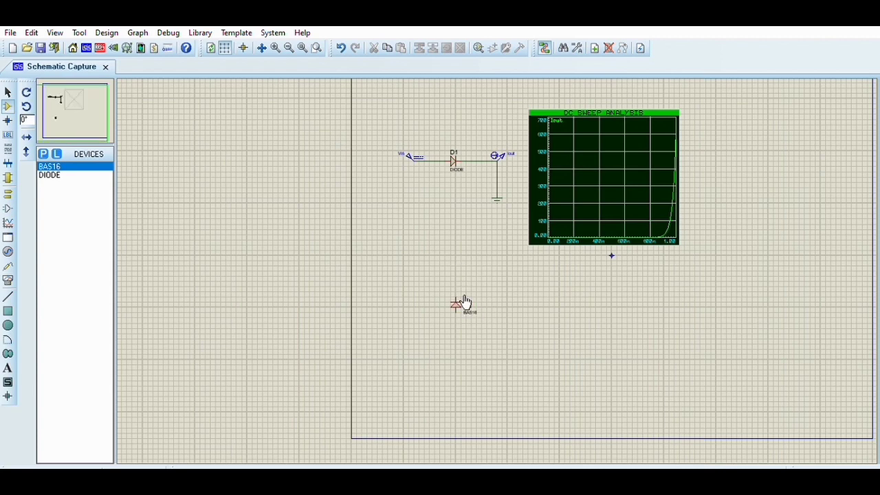
{"action": "scroll", "coordinate": [506, 265], "scroll_direction": "up", "scroll_amount": 1}
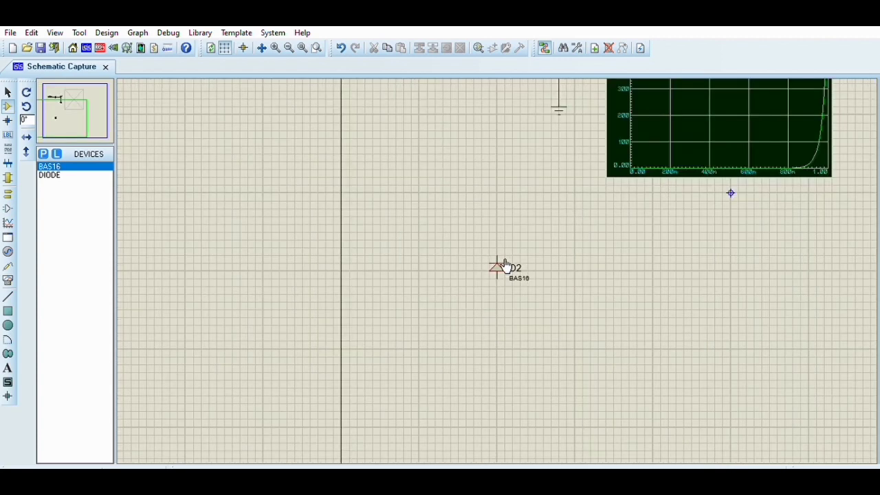
{"action": "left_click", "coordinate": [520, 217]}
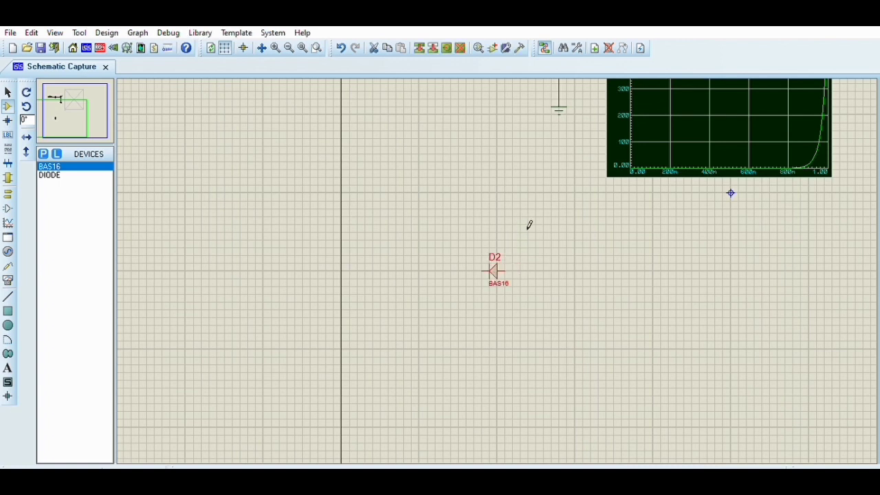
{"action": "left_click", "coordinate": [502, 300]}
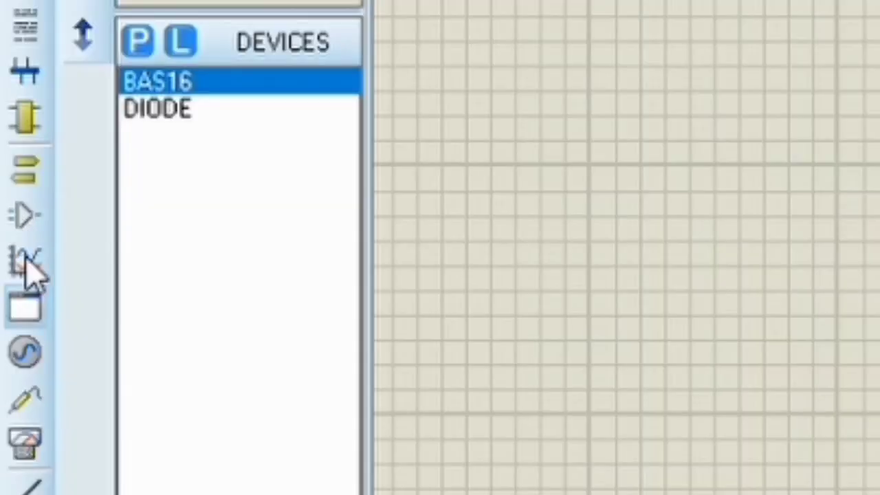
- Place a DC generator to the left of the BAS16 diode
{"action": "left_click", "coordinate": [28, 334]}
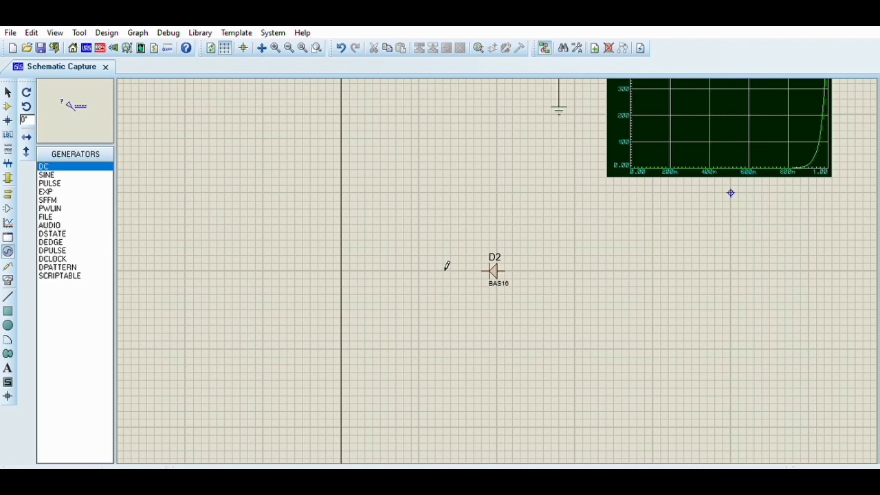
{"action": "left_click", "coordinate": [446, 266]}
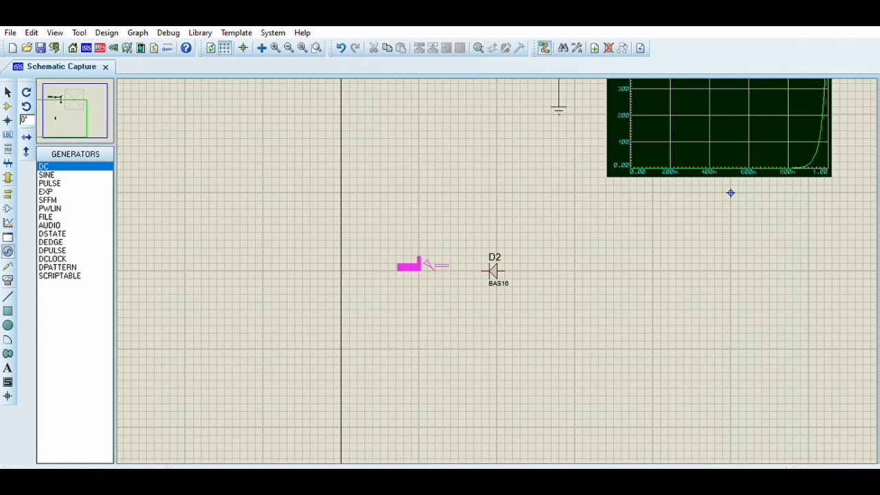
{"action": "left_click", "coordinate": [446, 265]}
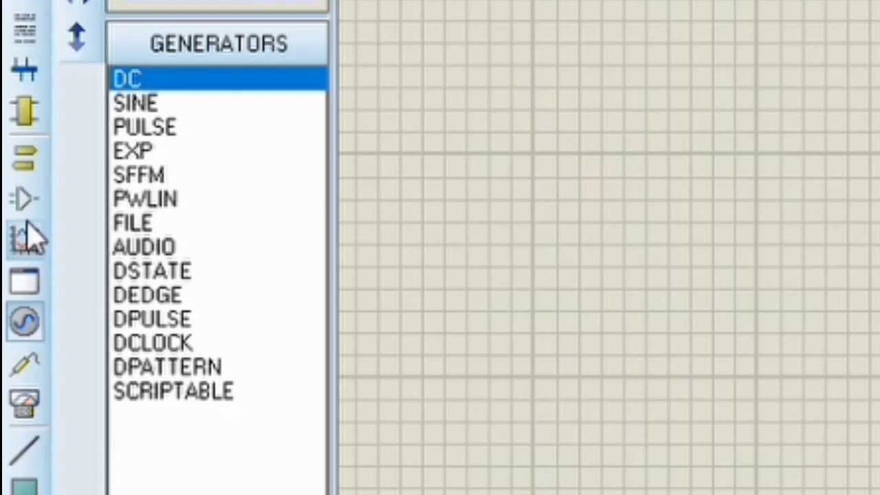
- Place a current probe to the right of the BAS16 diode and a ground terminal below the probe
{"action": "left_click", "coordinate": [24, 364]}
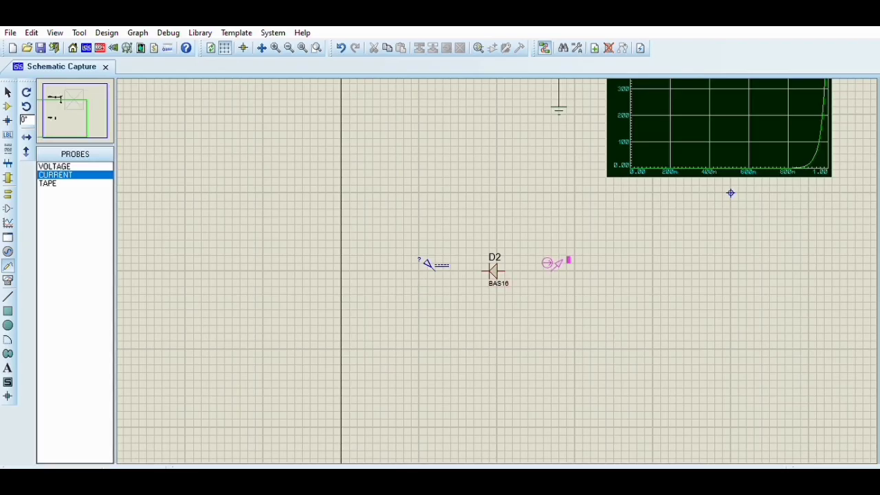
{"action": "left_click", "coordinate": [564, 264]}
{"action": "left_click", "coordinate": [8, 193]}
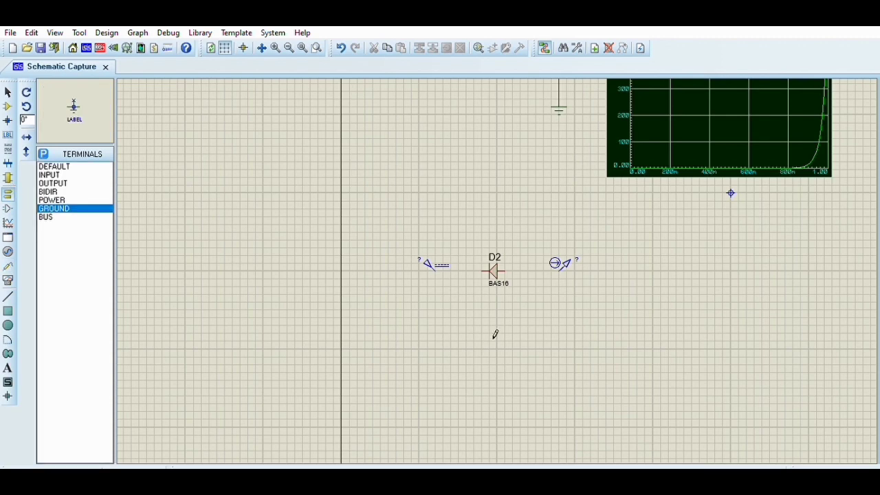
{"action": "left_click", "coordinate": [562, 324]}
{"action": "scroll", "coordinate": [561, 324], "scroll_direction": "up", "scroll_amount": 2}
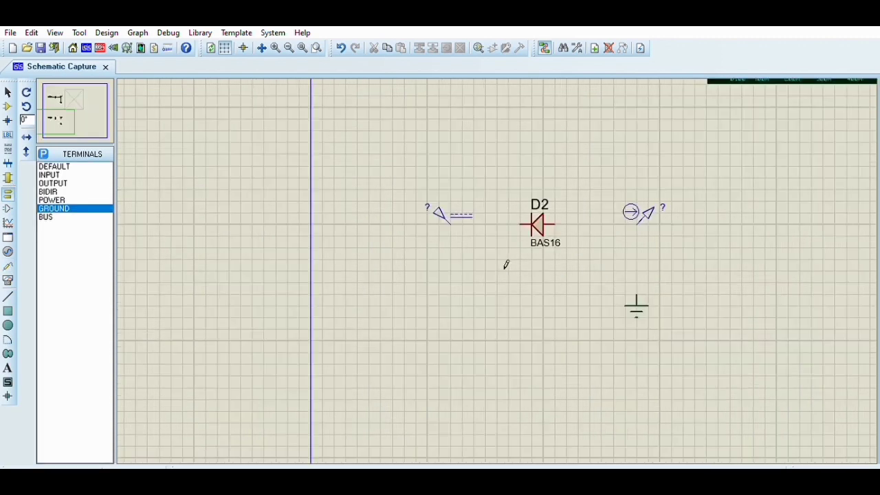
- Wire the DC generator to the BAS16 cathode, and its anode through the current probe point down to ground
{"action": "left_click", "coordinate": [462, 200]}
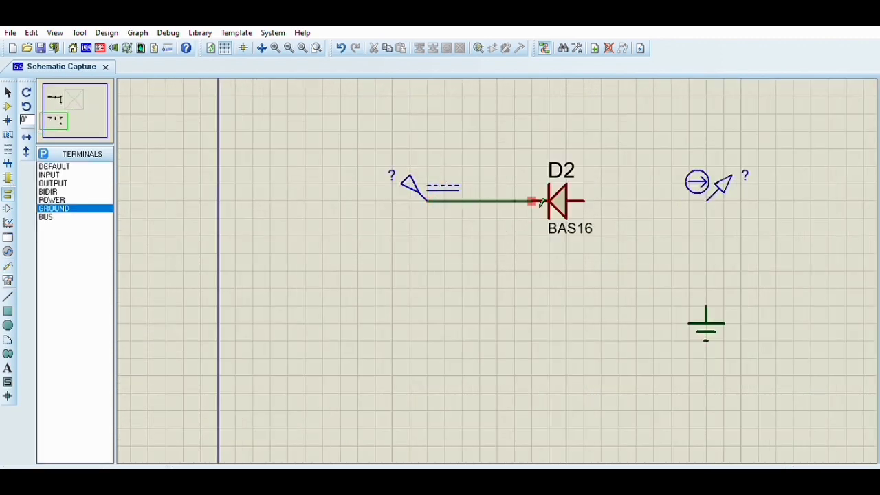
{"action": "left_click", "coordinate": [538, 201]}
{"action": "left_click", "coordinate": [584, 200]}
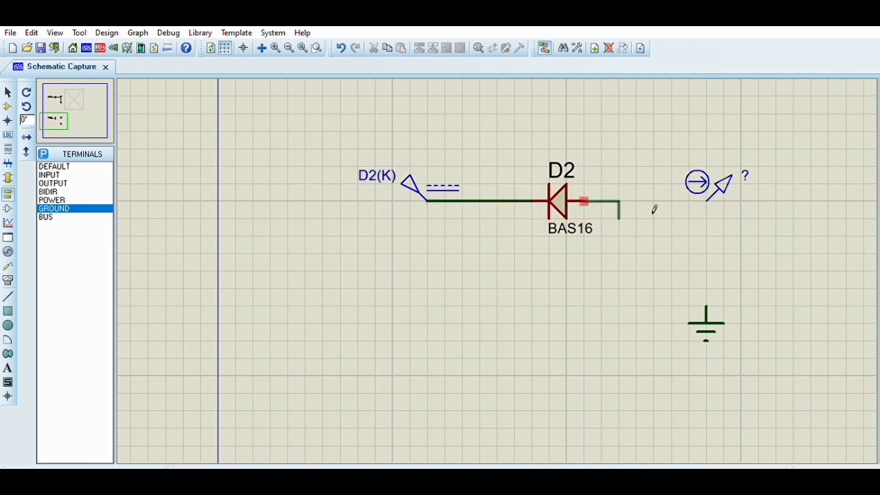
{"action": "left_click", "coordinate": [707, 201]}
{"action": "left_click", "coordinate": [707, 201]}
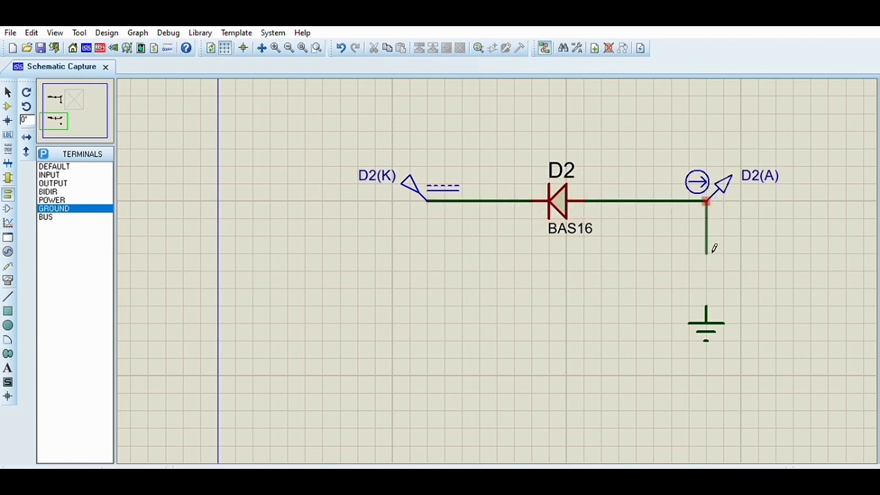
{"action": "left_click", "coordinate": [707, 323]}
- Rename the BAS16 circuit's DC generator as Vin and its current probe as Iout 2
{"action": "left_click", "coordinate": [422, 183]}
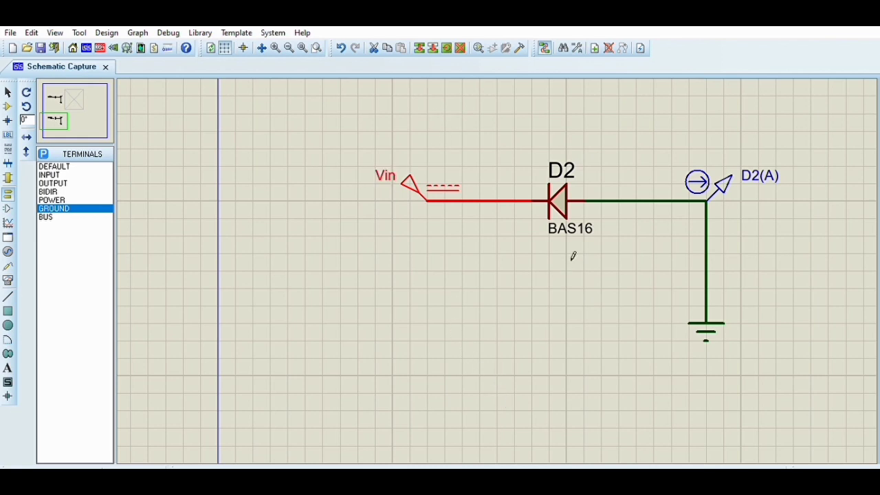
{"action": "left_click", "coordinate": [565, 287]}
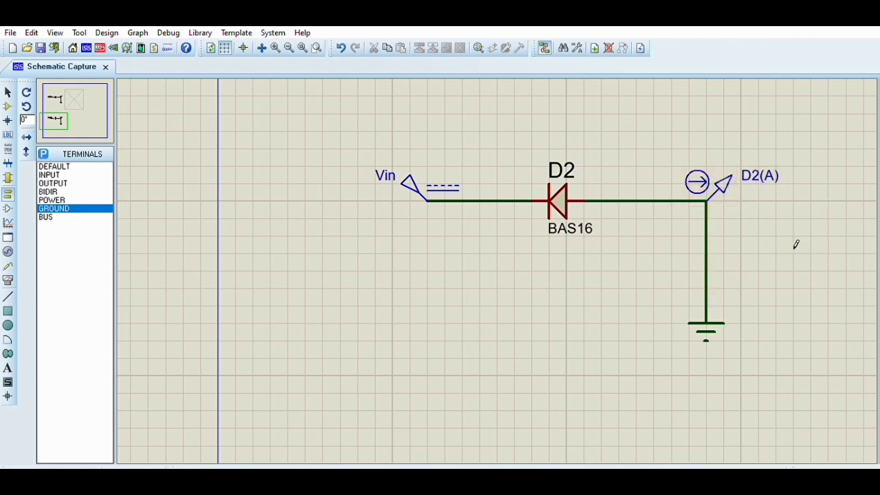
{"action": "left_click", "coordinate": [734, 179]}
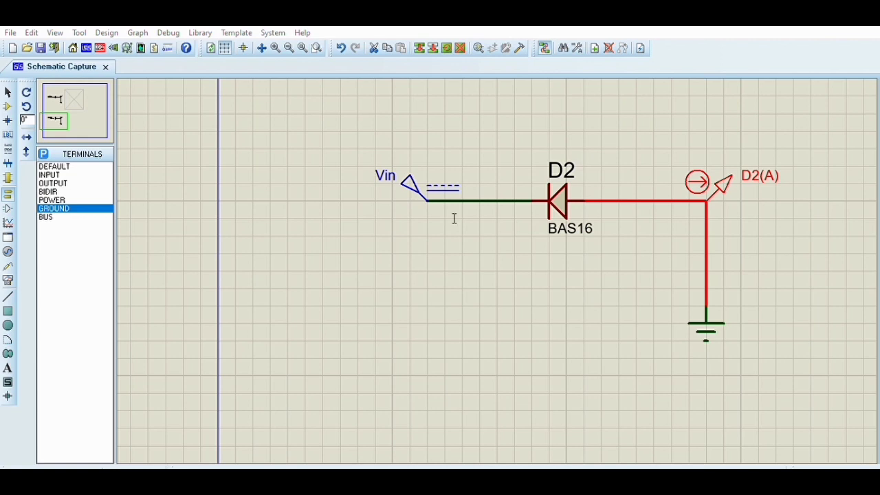
{"action": "scroll", "coordinate": [512, 319], "scroll_direction": "up", "scroll_amount": 4}
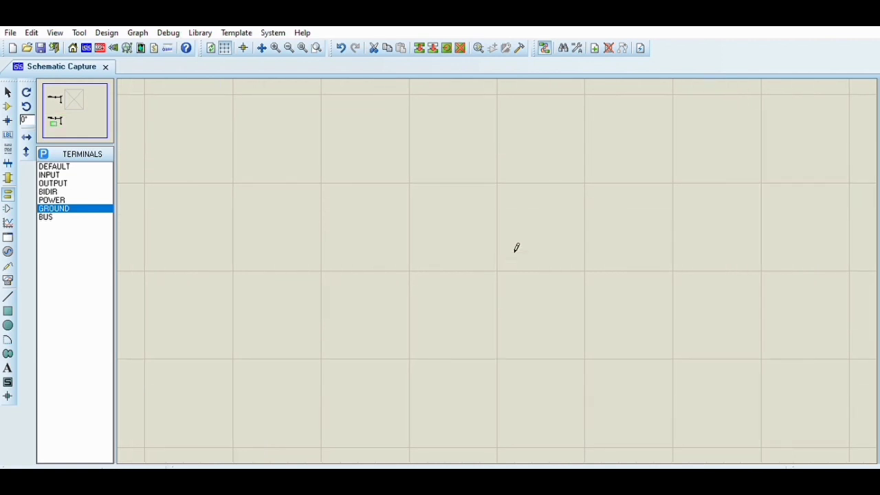
{"action": "scroll", "coordinate": [526, 277], "scroll_direction": "down", "scroll_amount": 4}
{"action": "left_click", "coordinate": [529, 252]}
{"action": "scroll", "coordinate": [518, 254], "scroll_direction": "down", "scroll_amount": 1}
{"action": "scroll", "coordinate": [519, 227], "scroll_direction": "down", "scroll_amount": 2}
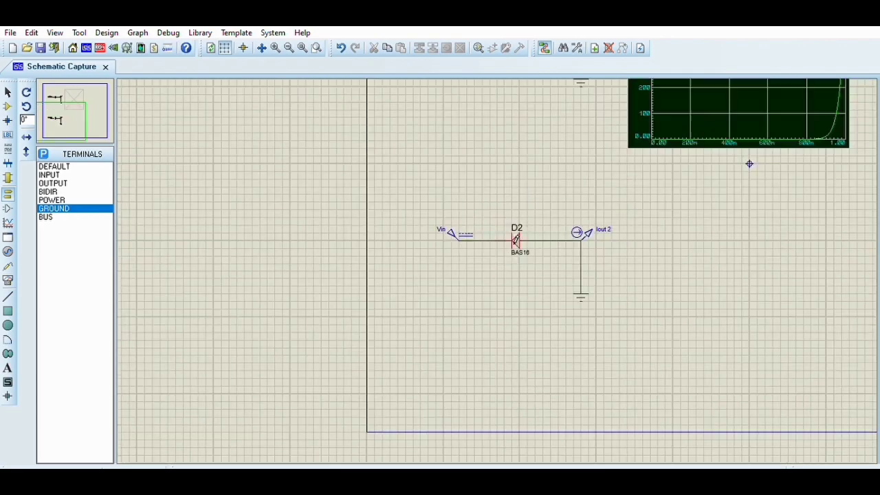
{"action": "scroll", "coordinate": [568, 240], "scroll_direction": "up", "scroll_amount": 3}
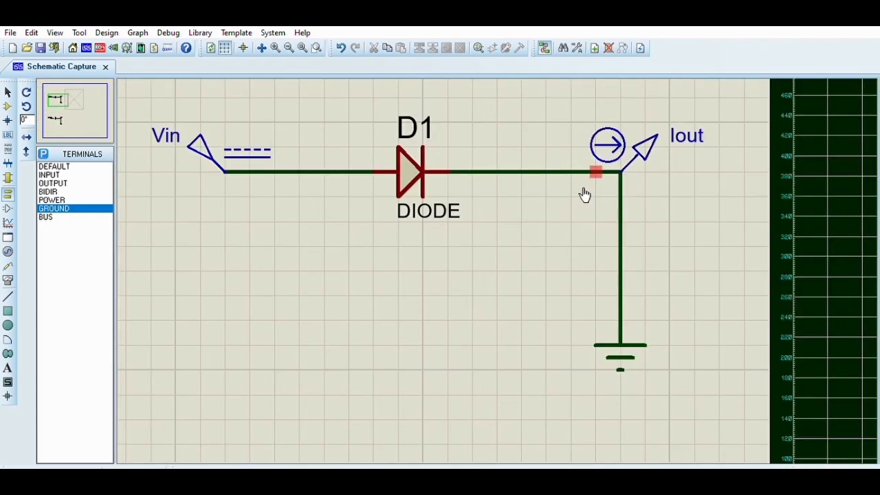
{"action": "scroll", "coordinate": [626, 338], "scroll_direction": "down", "scroll_amount": 2}
{"action": "scroll", "coordinate": [530, 348], "scroll_direction": "up", "scroll_amount": 3}
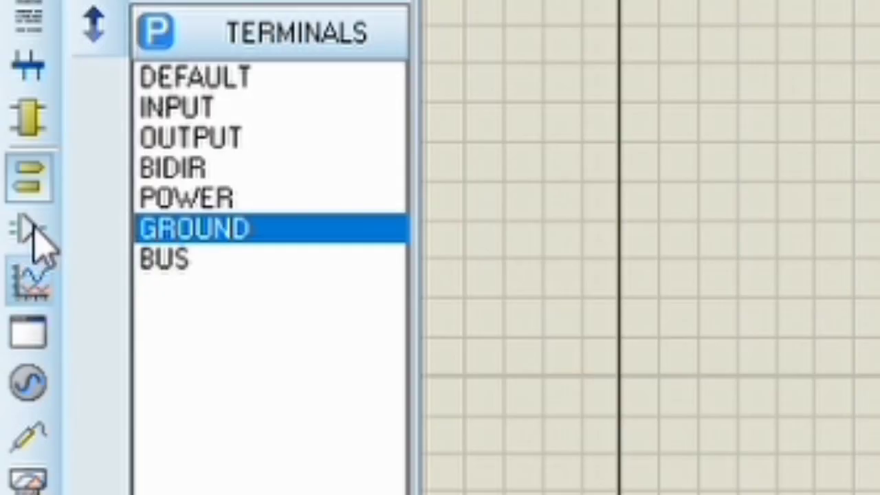
- Draw a DC sweep graph frame to the right of the BAS16 circuit, beneath the first diode's graph
{"action": "left_click", "coordinate": [8, 224]}
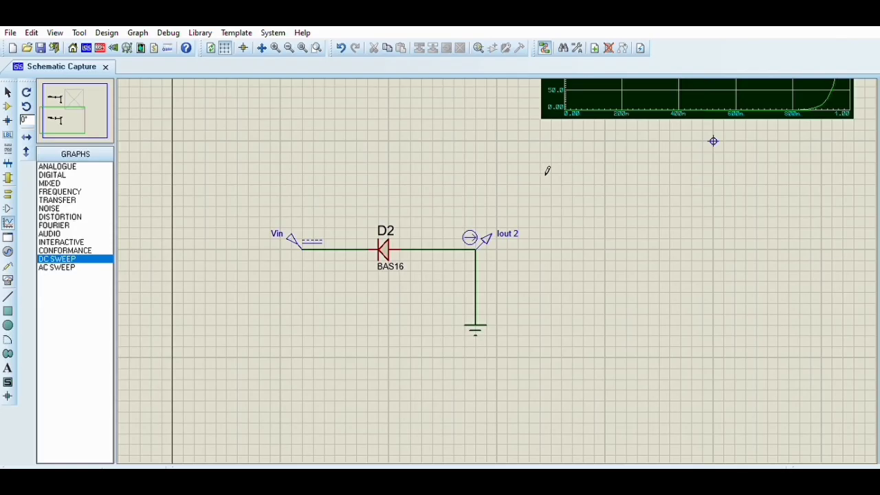
{"action": "left_click_drag", "start_coordinate": [547, 171], "coordinate": [866, 422]}
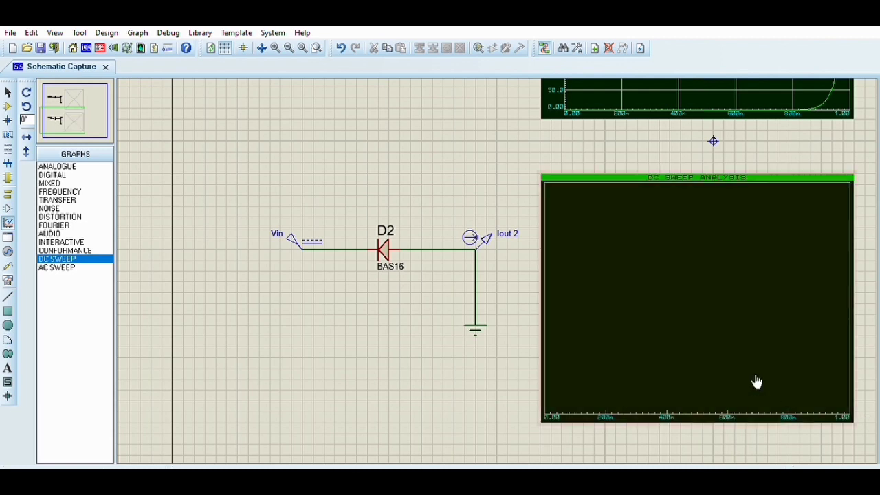
{"action": "left_click", "coordinate": [359, 330]}
{"action": "scroll", "coordinate": [417, 297], "scroll_direction": "down", "scroll_amount": 1}
{"action": "scroll", "coordinate": [419, 292], "scroll_direction": "up", "scroll_amount": 2}
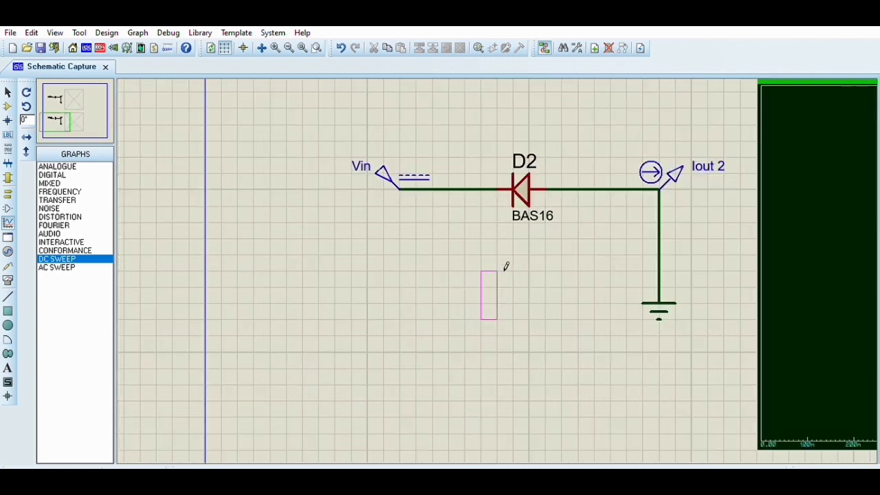
{"action": "scroll", "coordinate": [507, 263], "scroll_direction": "down", "scroll_amount": 2}
{"action": "scroll", "coordinate": [511, 247], "scroll_direction": "up", "scroll_amount": 1}
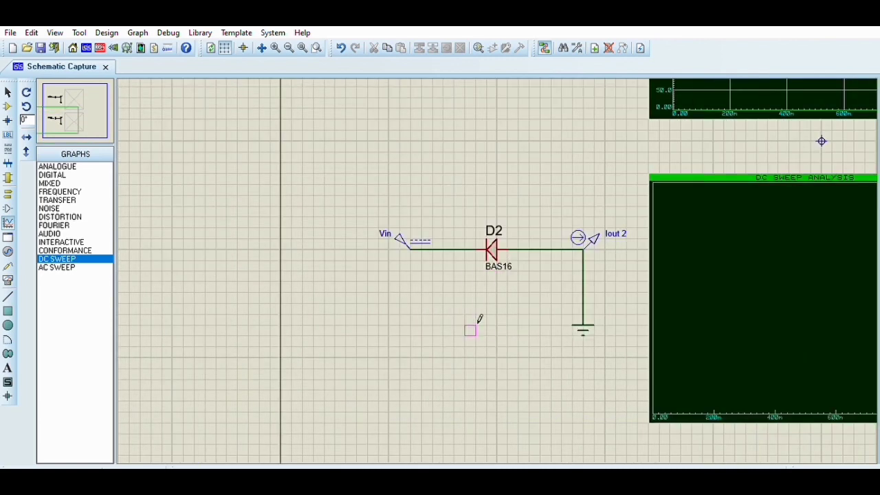
{"action": "left_click", "coordinate": [477, 312]}
{"action": "key", "text": "Delete"}
- Add the Iout 2 current probe as a trace on the BAS16 DC sweep graph and simulate the graph
{"action": "scroll", "coordinate": [491, 261], "scroll_direction": "up", "scroll_amount": 2}
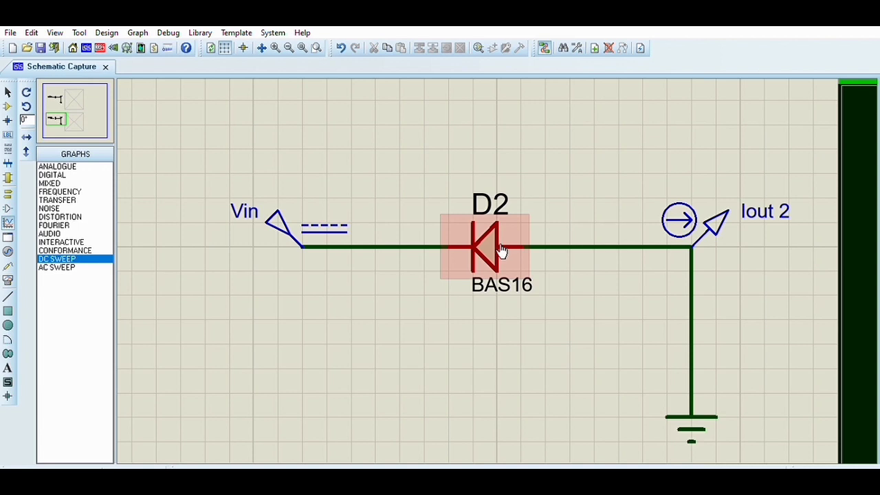
{"action": "scroll", "coordinate": [502, 251], "scroll_direction": "down", "scroll_amount": 1}
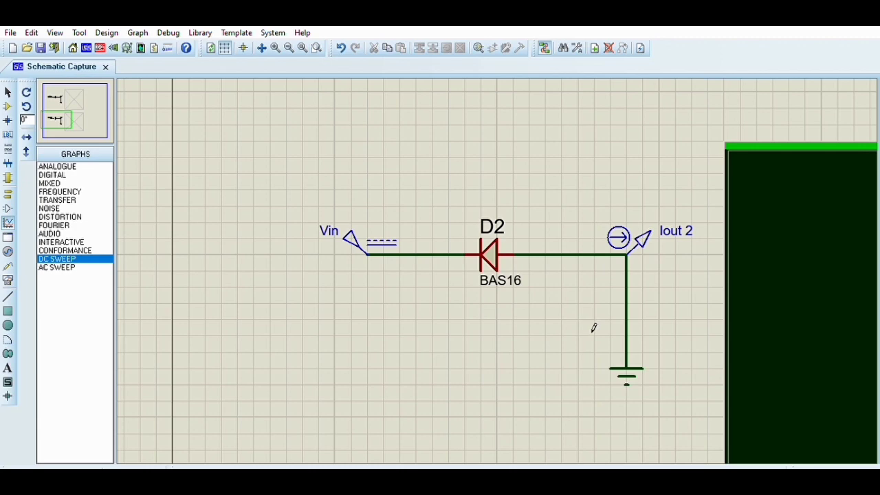
{"action": "scroll", "coordinate": [617, 328], "scroll_direction": "down", "scroll_amount": 2}
{"action": "scroll", "coordinate": [640, 295], "scroll_direction": "up", "scroll_amount": 1}
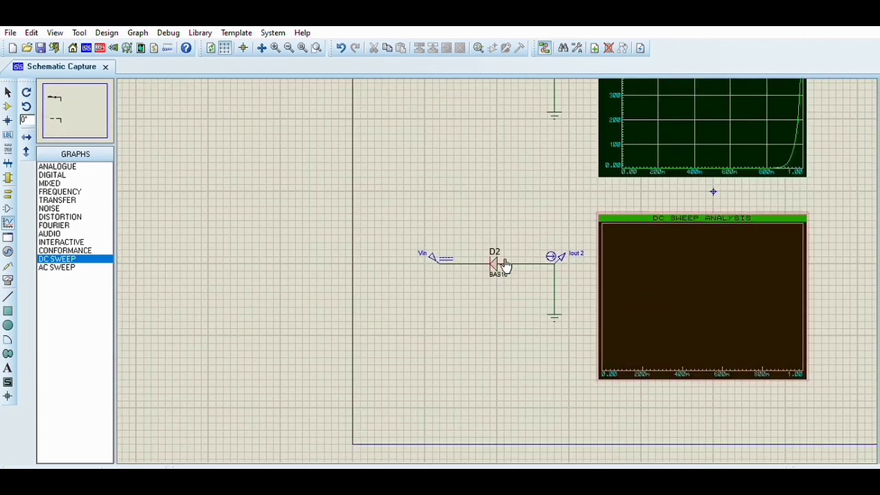
{"action": "scroll", "coordinate": [504, 266], "scroll_direction": "down", "scroll_amount": 1}
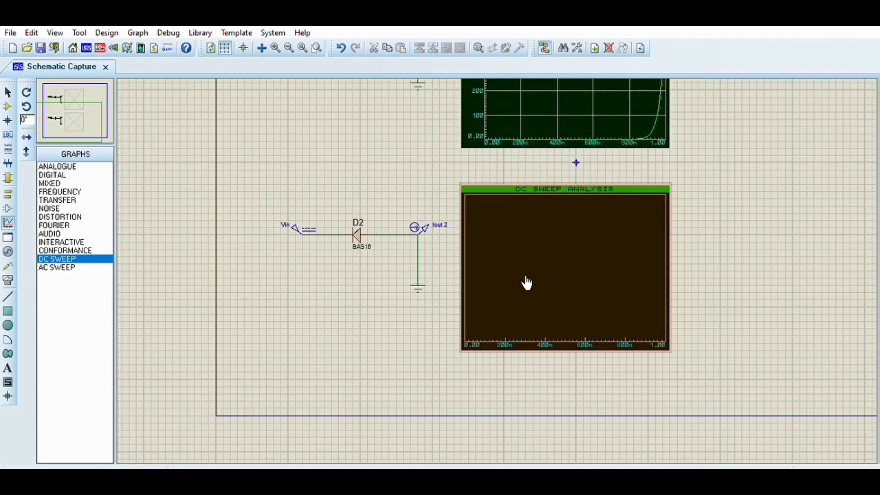
{"action": "scroll", "coordinate": [516, 273], "scroll_direction": "up", "scroll_amount": 1}
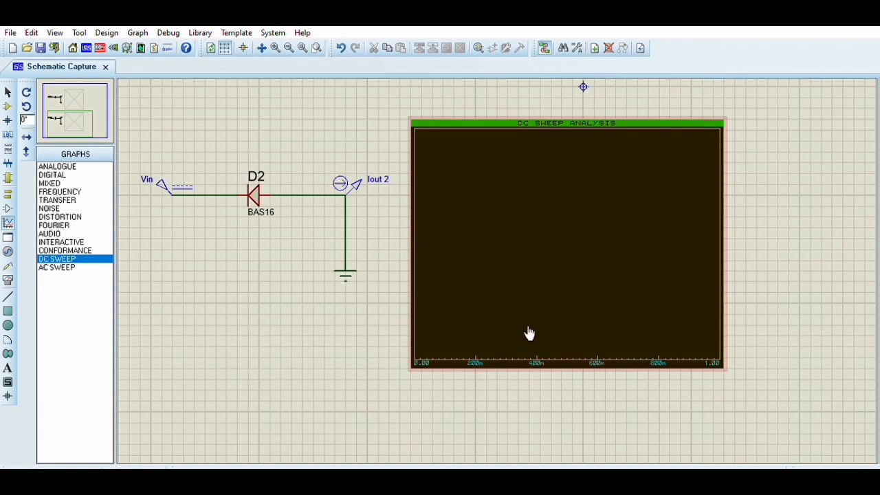
{"action": "left_click", "coordinate": [560, 283]}
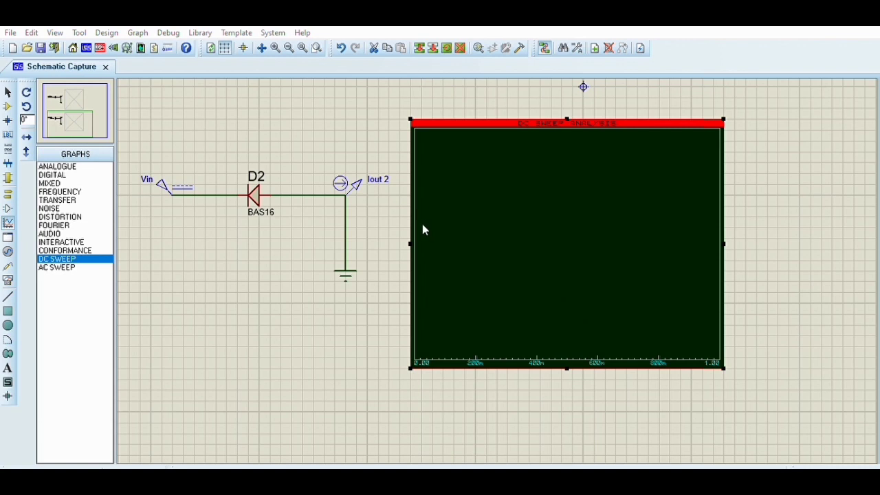
{"action": "left_click", "coordinate": [484, 297]}
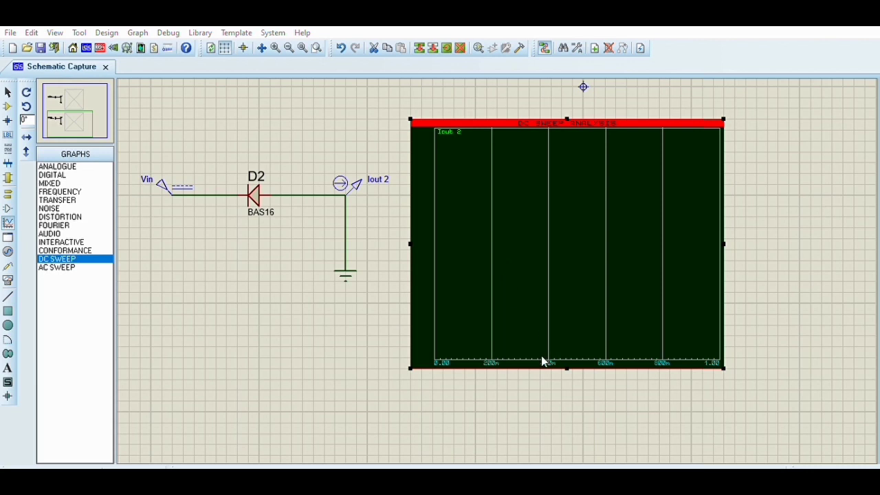
{"action": "key", "text": "space"}
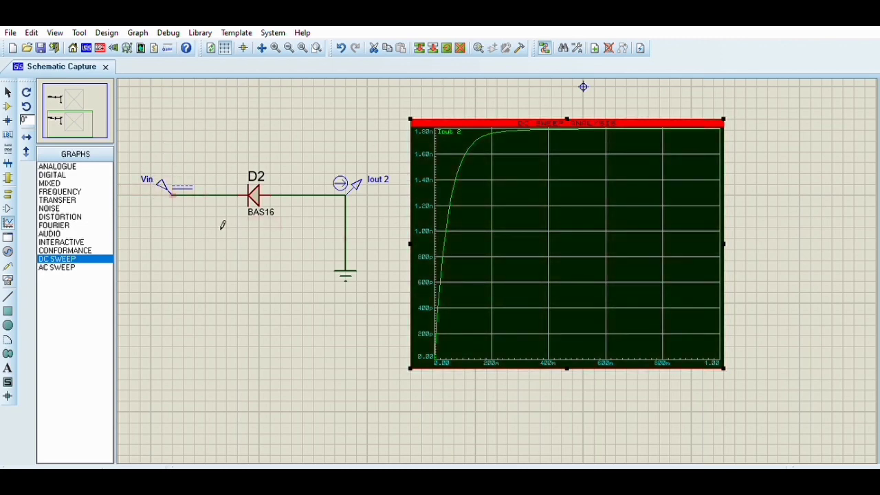
- Compare the Iout and Iout 2 DC sweep curves of the two diode circuits, checking each diode's orientation
{"action": "scroll", "coordinate": [418, 253], "scroll_direction": "down", "scroll_amount": 2}
{"action": "scroll", "coordinate": [423, 253], "scroll_direction": "down", "scroll_amount": 1}
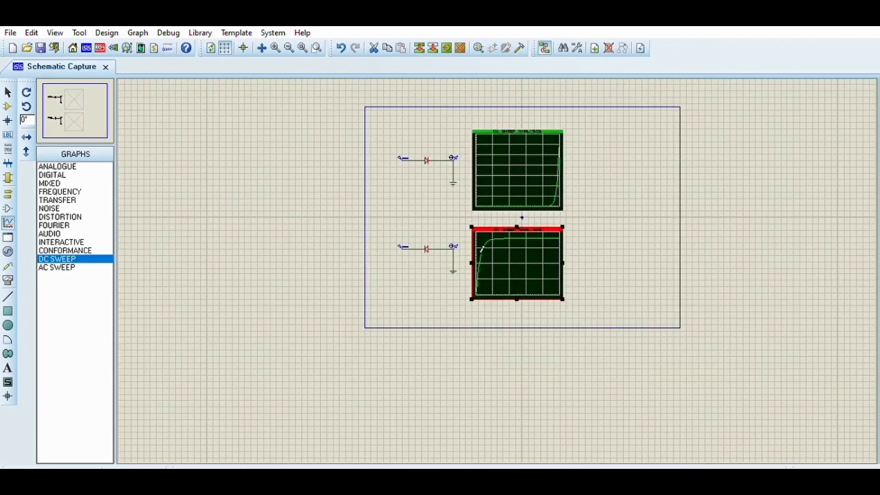
{"action": "scroll", "coordinate": [507, 267], "scroll_direction": "up", "scroll_amount": 1}
{"action": "scroll", "coordinate": [503, 259], "scroll_direction": "down", "scroll_amount": 1}
{"action": "scroll", "coordinate": [544, 177], "scroll_direction": "up", "scroll_amount": 1}
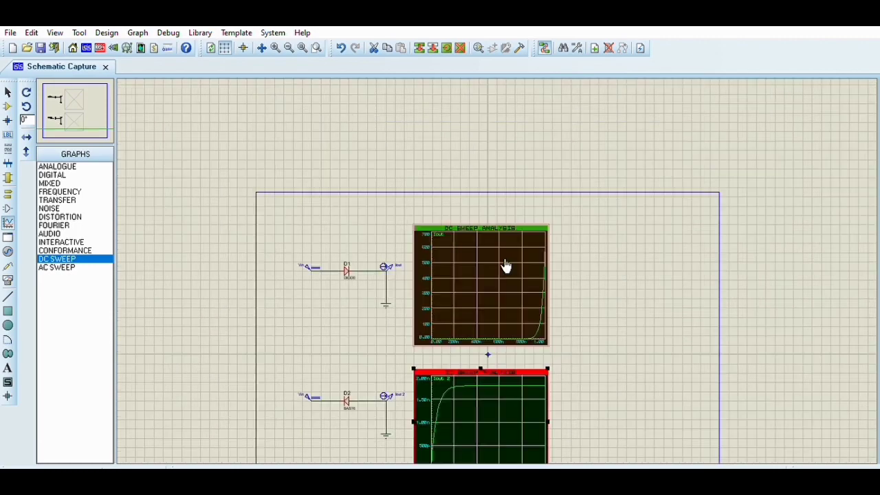
{"action": "scroll", "coordinate": [505, 265], "scroll_direction": "down", "scroll_amount": 1}
{"action": "scroll", "coordinate": [440, 224], "scroll_direction": "down", "scroll_amount": 2}
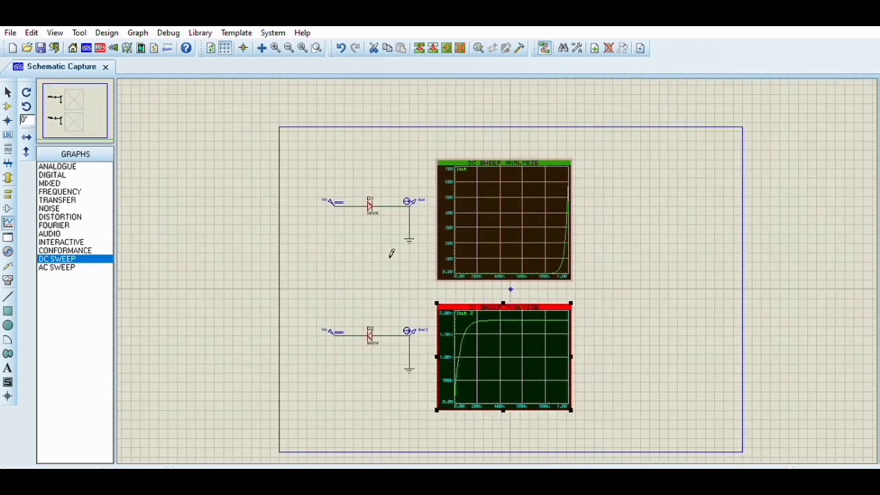
{"action": "scroll", "coordinate": [505, 267], "scroll_direction": "up", "scroll_amount": 1}
{"action": "scroll", "coordinate": [458, 261], "scroll_direction": "down", "scroll_amount": 1}
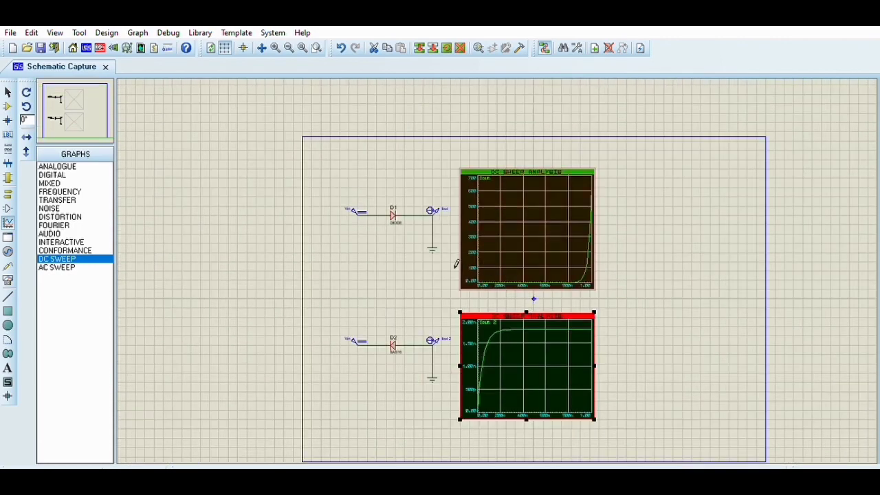
{"action": "scroll", "coordinate": [482, 275], "scroll_direction": "down", "scroll_amount": 2}
{"action": "scroll", "coordinate": [506, 266], "scroll_direction": "up", "scroll_amount": 2}
{"action": "scroll", "coordinate": [429, 208], "scroll_direction": "down", "scroll_amount": 1}
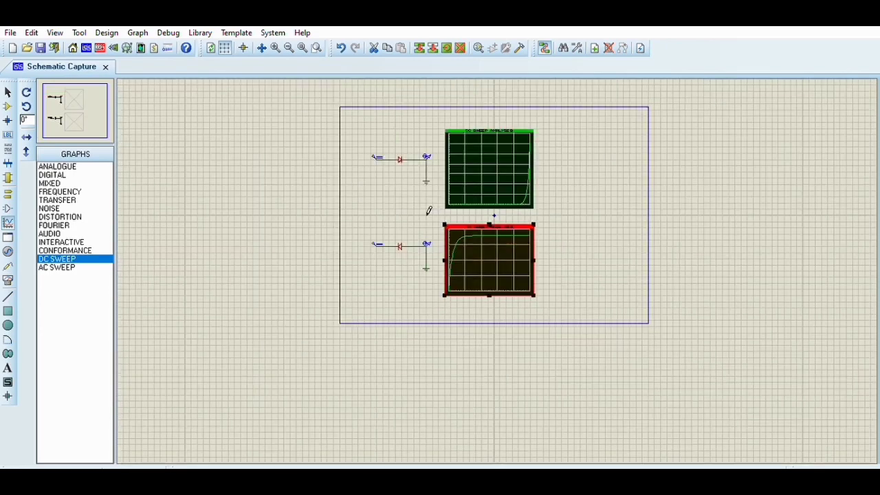
{"action": "scroll", "coordinate": [505, 265], "scroll_direction": "up", "scroll_amount": 2}
{"action": "scroll", "coordinate": [507, 266], "scroll_direction": "down", "scroll_amount": 1}
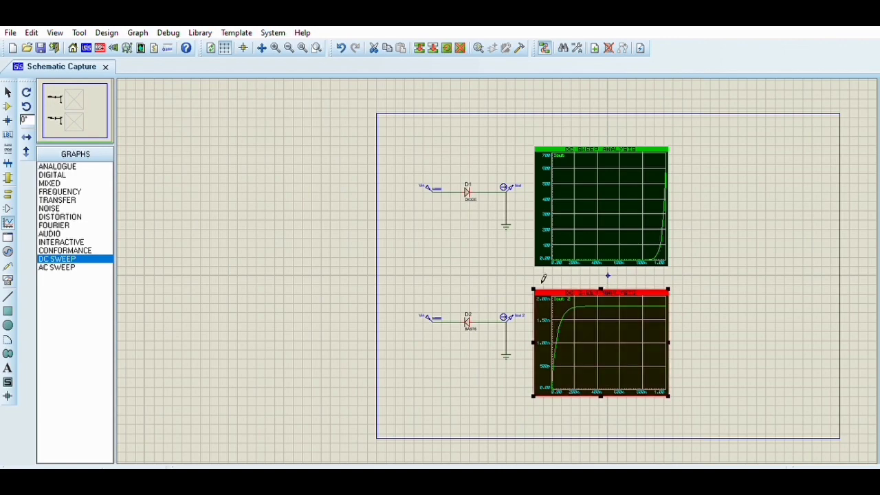
{"action": "scroll", "coordinate": [506, 266], "scroll_direction": "up", "scroll_amount": 1}
{"action": "scroll", "coordinate": [507, 267], "scroll_direction": "down", "scroll_amount": 1}
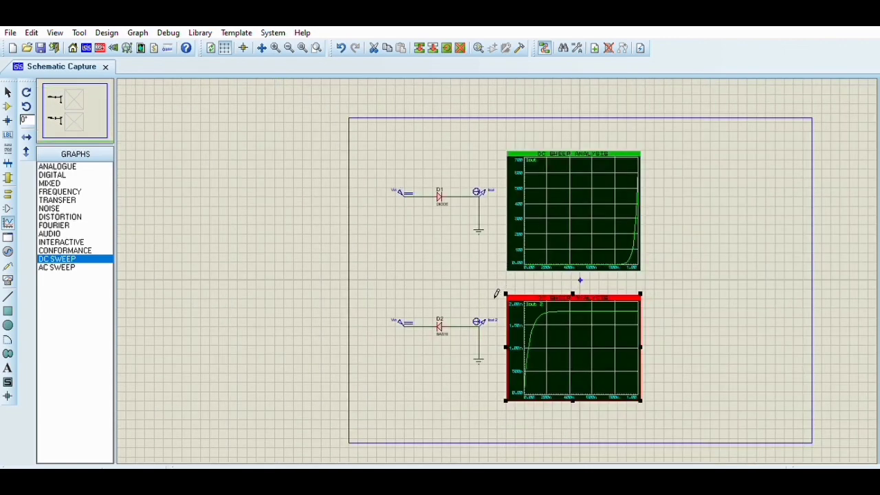